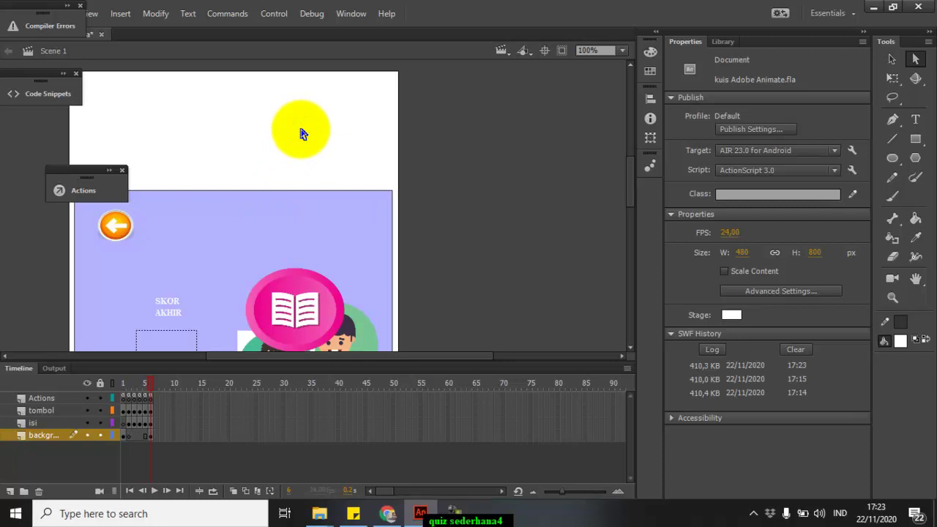
# Step: Test the quiz in the simulator by answering its questions with option A and returning to the start page
pyautogui.hotkey('ctrl', 'Return')
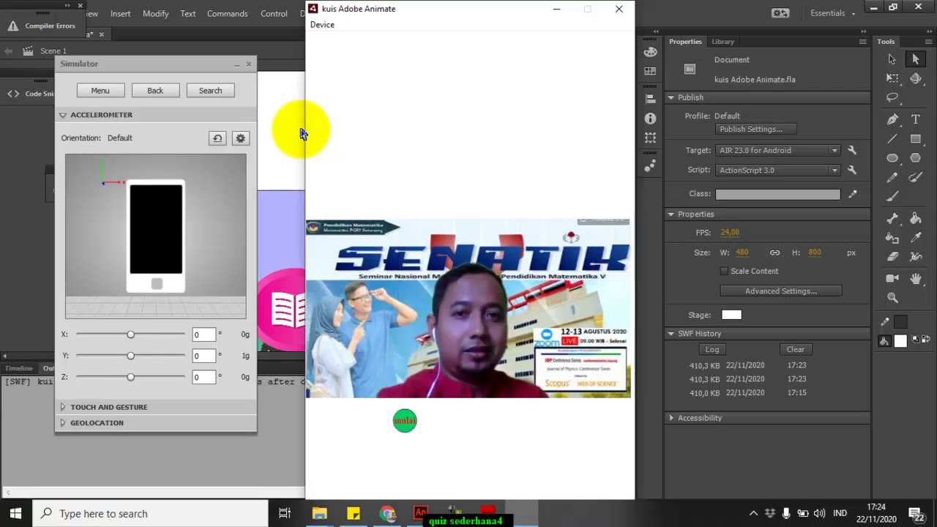
pyautogui.click(404, 427)
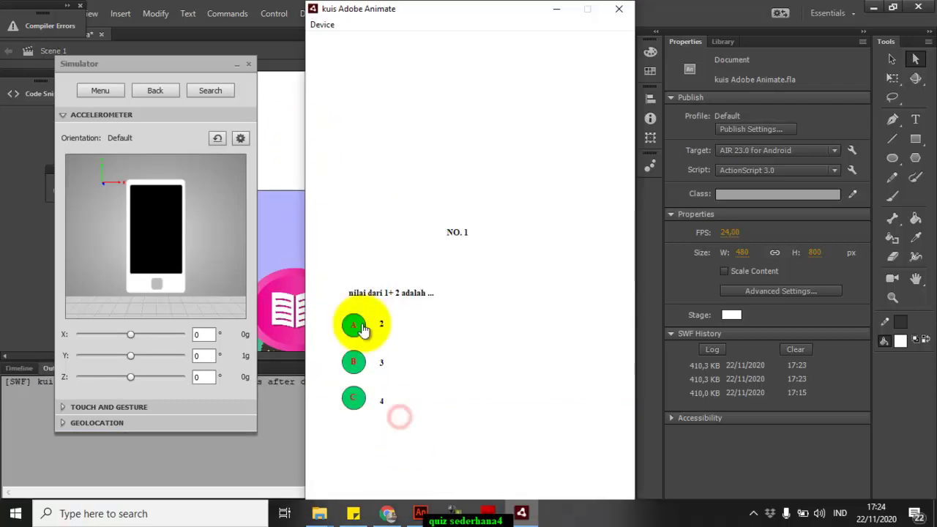
pyautogui.click(355, 324)
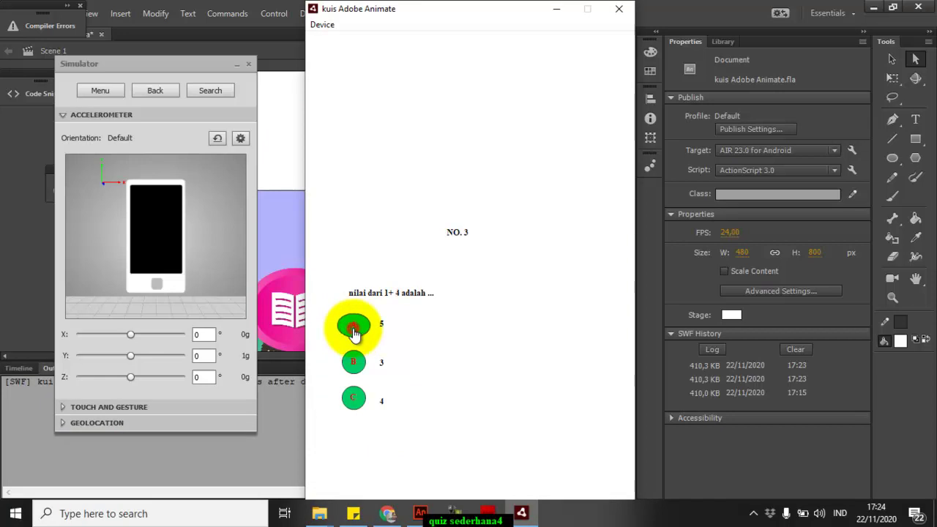
pyautogui.click(355, 327)
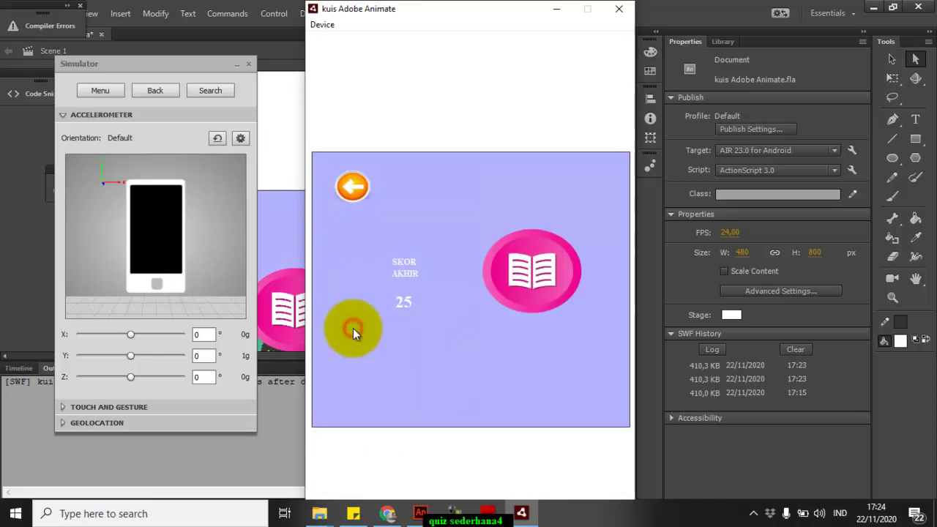
pyautogui.click(349, 192)
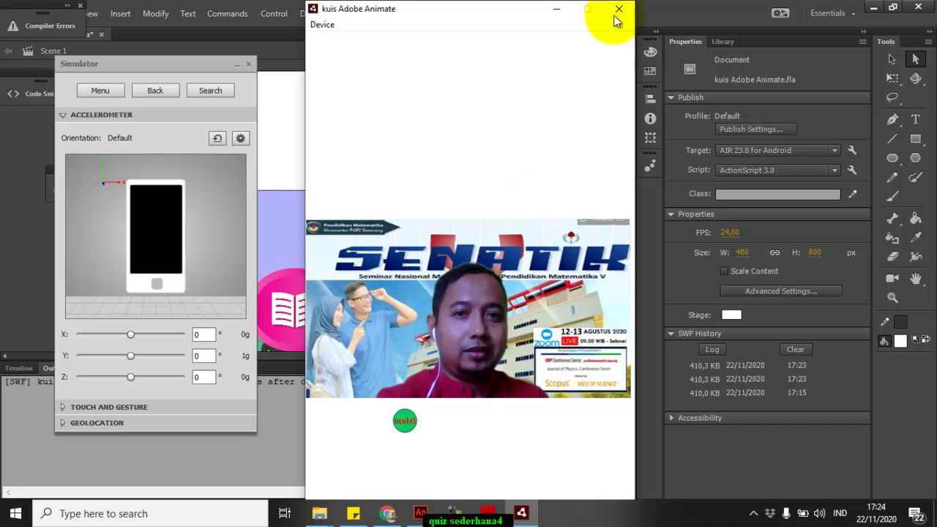
pyautogui.click(559, 9)
pyautogui.click(249, 64)
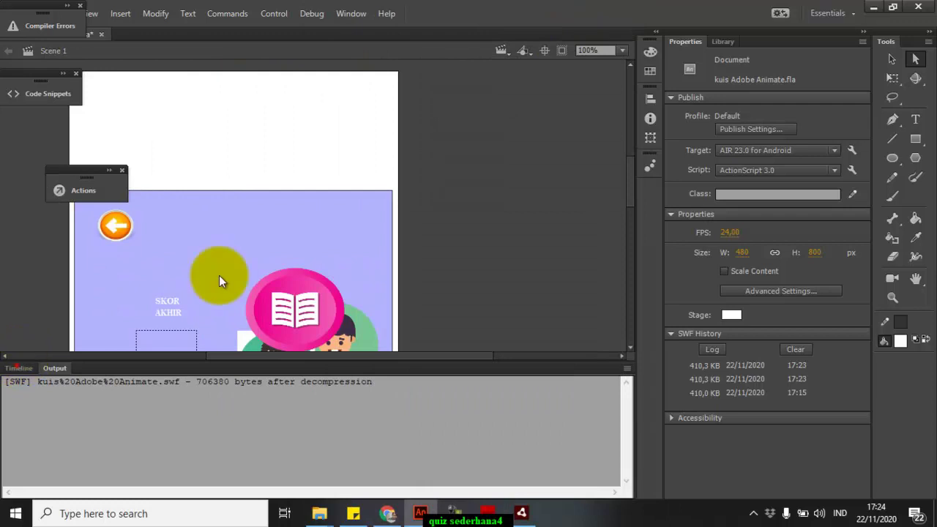
# Step: Place an instance of the mulai button from the library in the blank area above the photo on frame 1
pyautogui.click(18, 366)
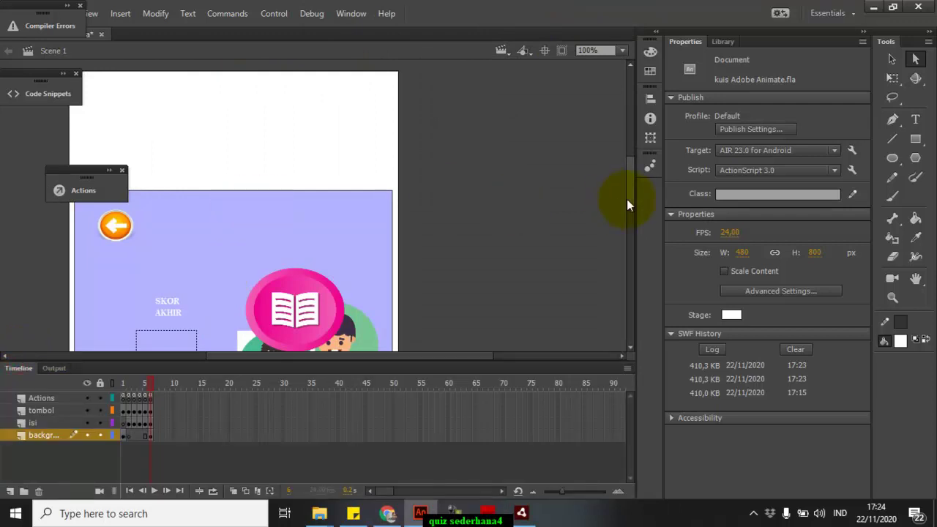
pyautogui.moveTo(627, 199); pyautogui.dragTo(625, 215)
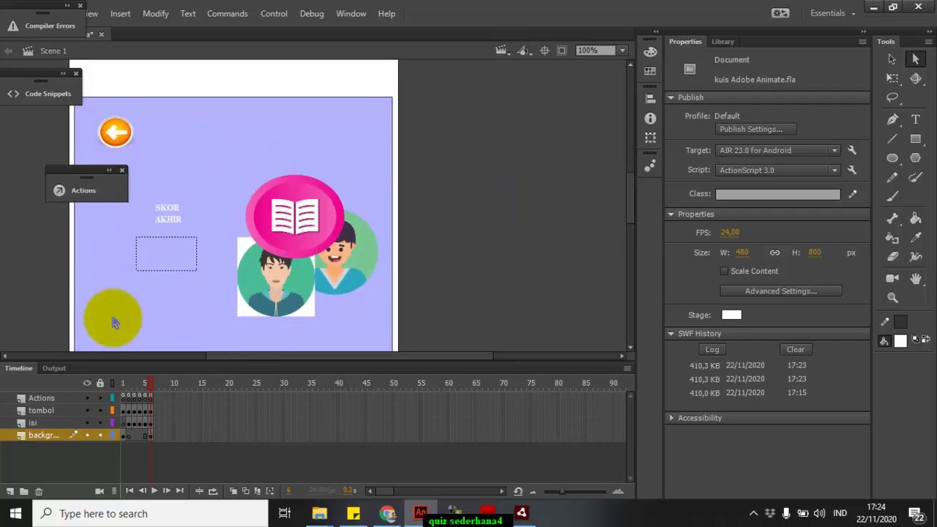
pyautogui.click(124, 397)
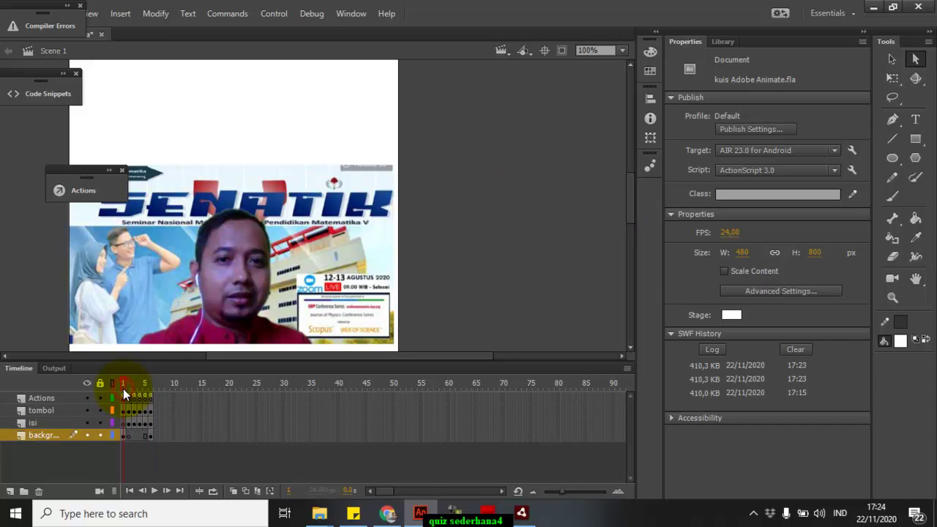
pyautogui.click(631, 348)
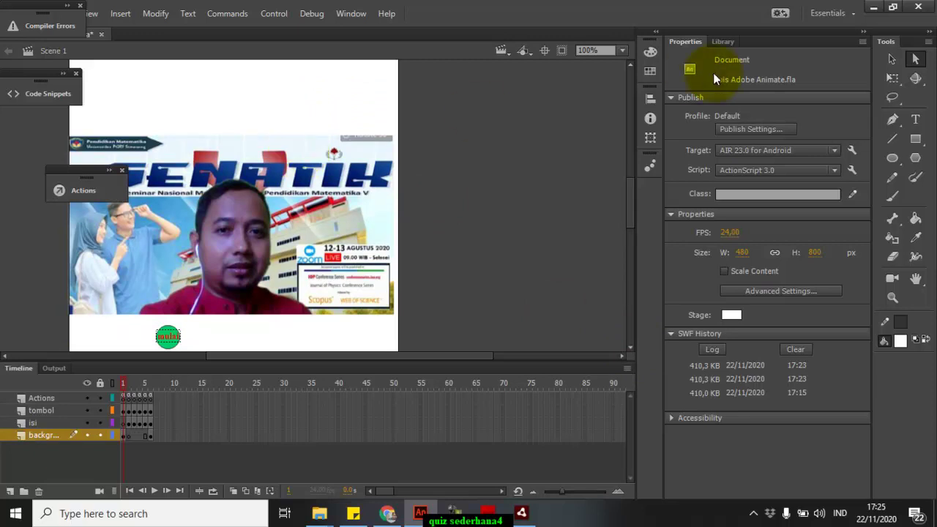
pyautogui.click(730, 40)
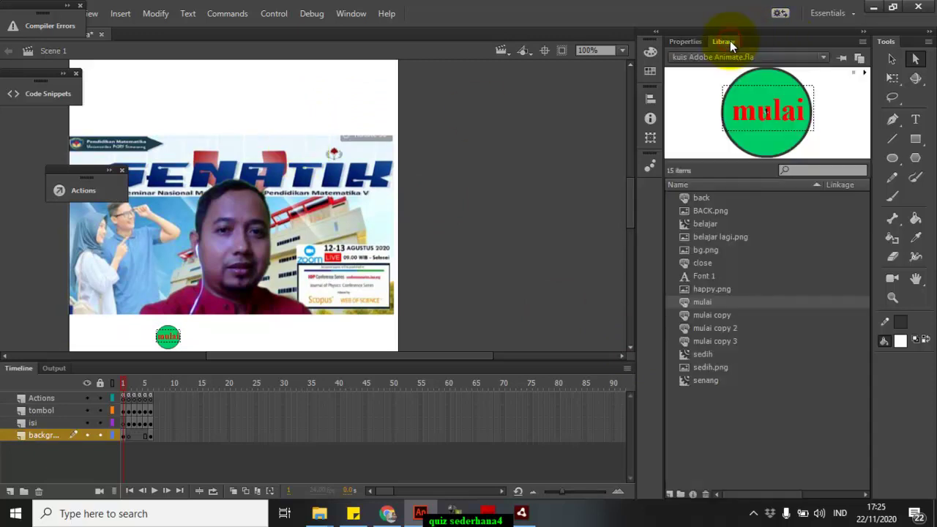
pyautogui.click(704, 301)
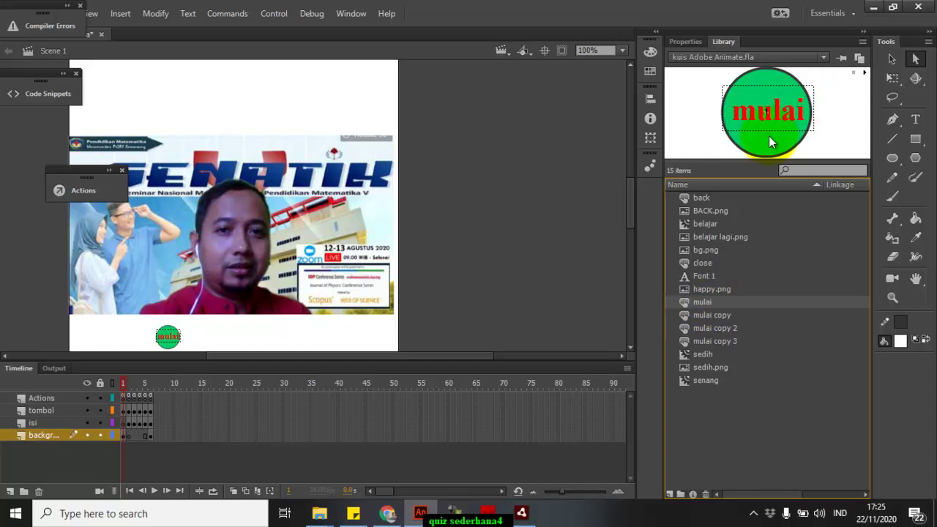
pyautogui.moveTo(771, 140); pyautogui.dragTo(350, 110)
pyautogui.hscroll(-5, 509, 179)
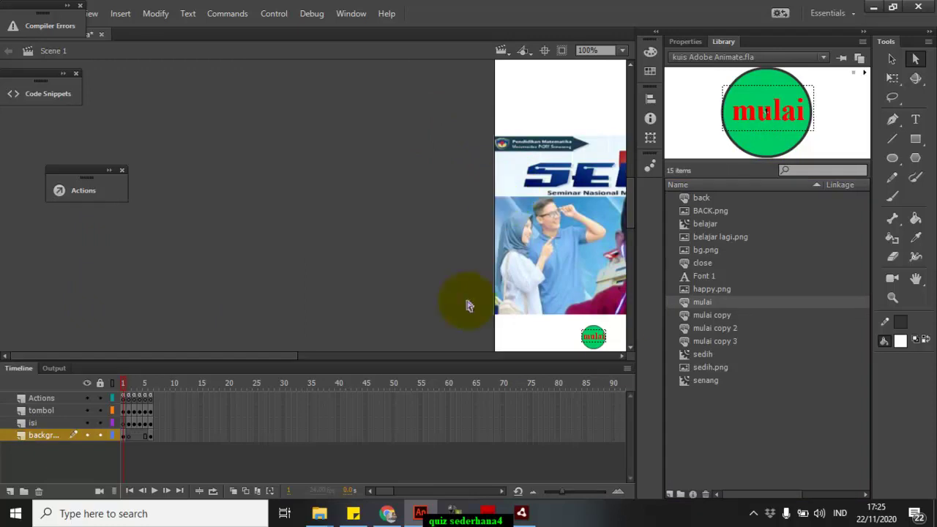
pyautogui.click(620, 357)
pyautogui.click(619, 357)
pyautogui.click(620, 356)
pyautogui.click(619, 356)
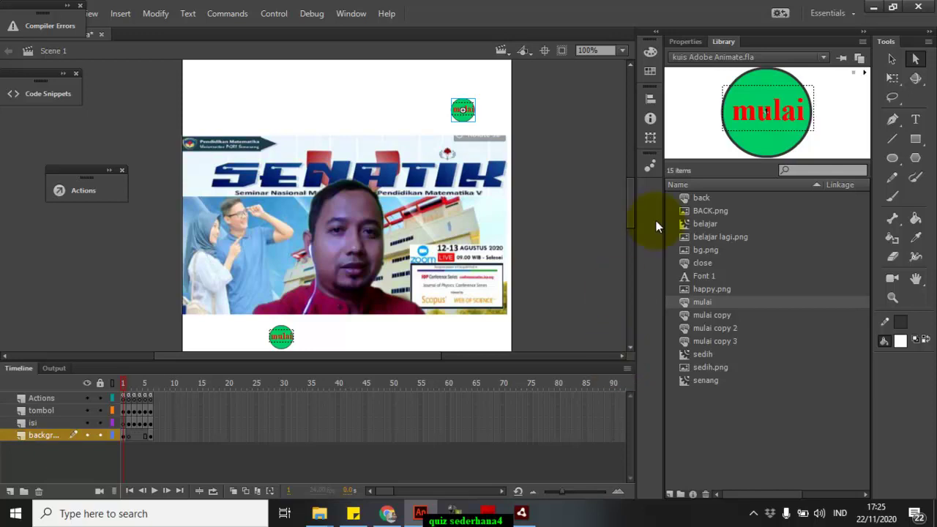
# Step: Duplicate the symbol of the new mulai button under the name closeexit
pyautogui.click(621, 51)
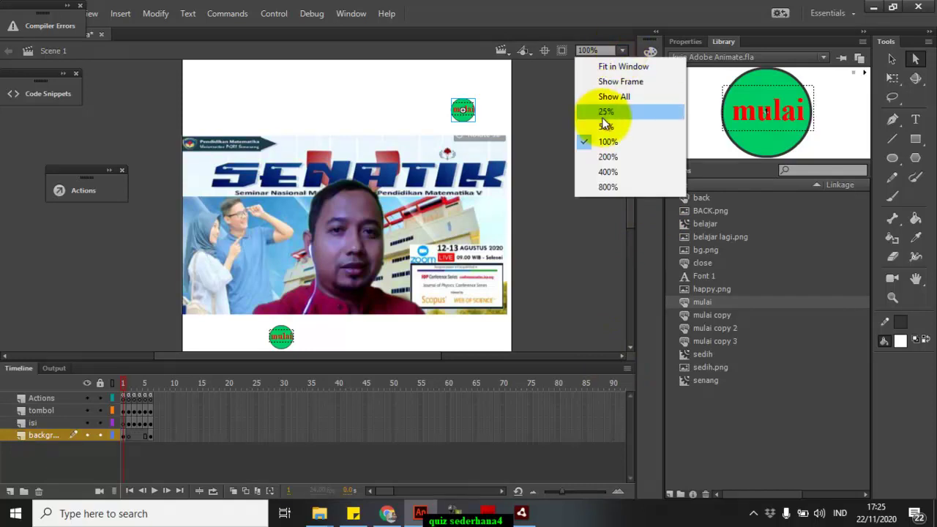
pyautogui.click(605, 158)
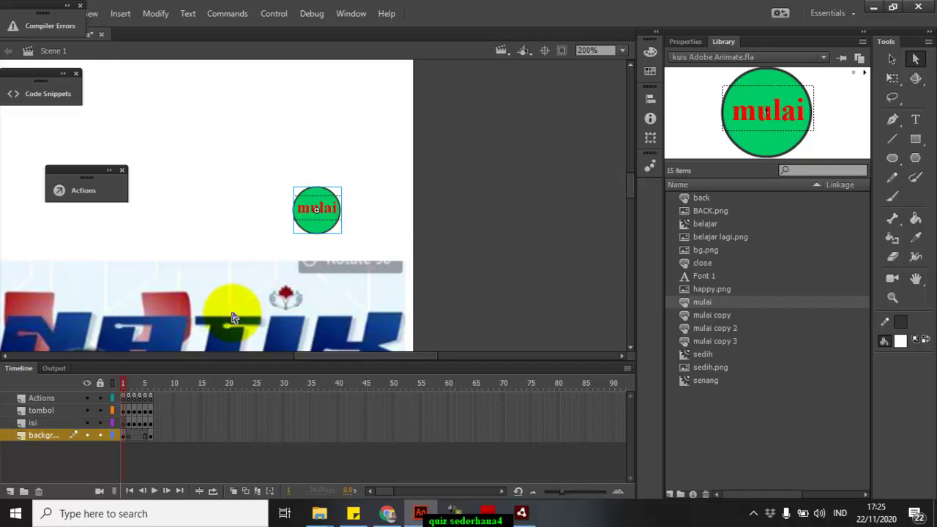
pyautogui.rightClick(312, 233)
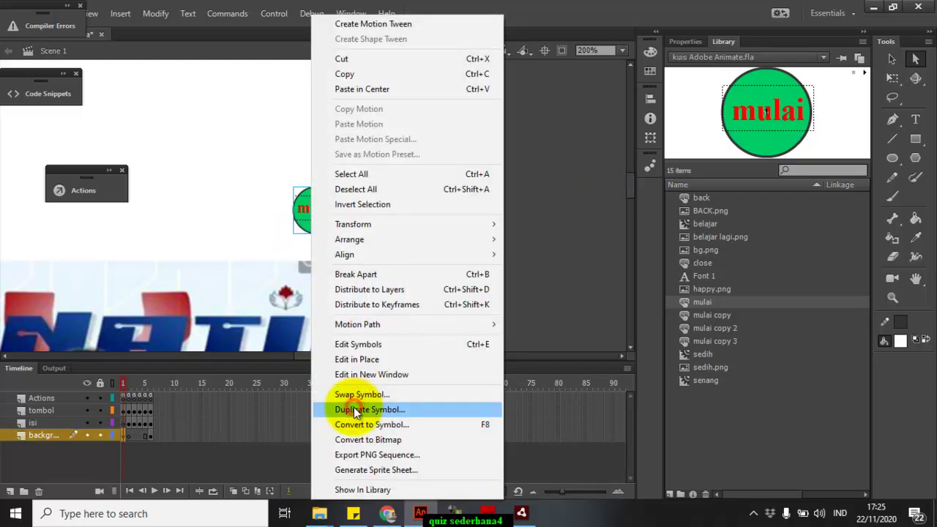
pyautogui.click(354, 409)
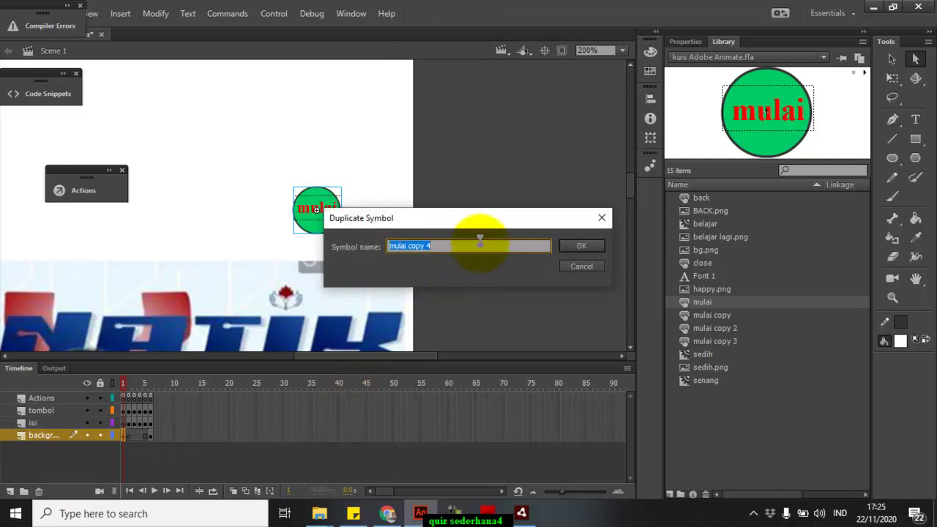
pyautogui.write('close')
pyautogui.click(590, 250)
pyautogui.click(567, 274)
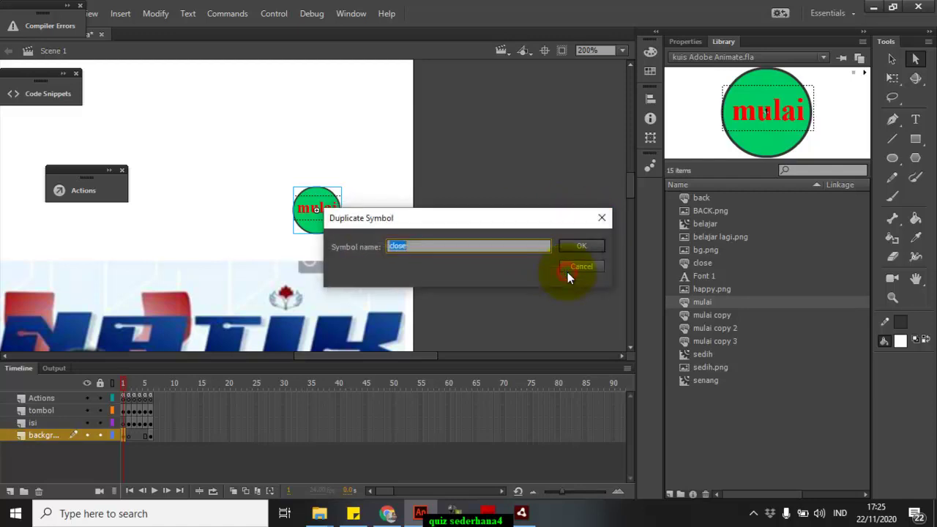
pyautogui.click(472, 245)
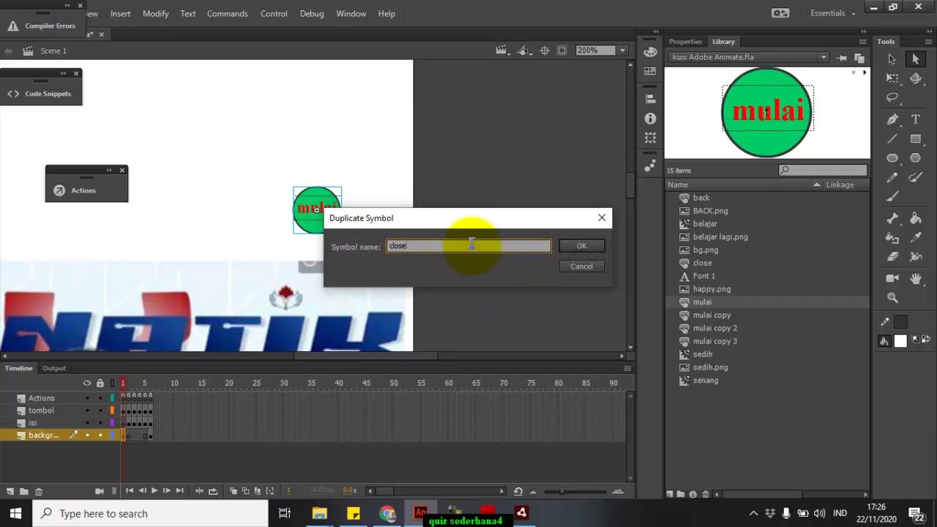
pyautogui.write('exit')
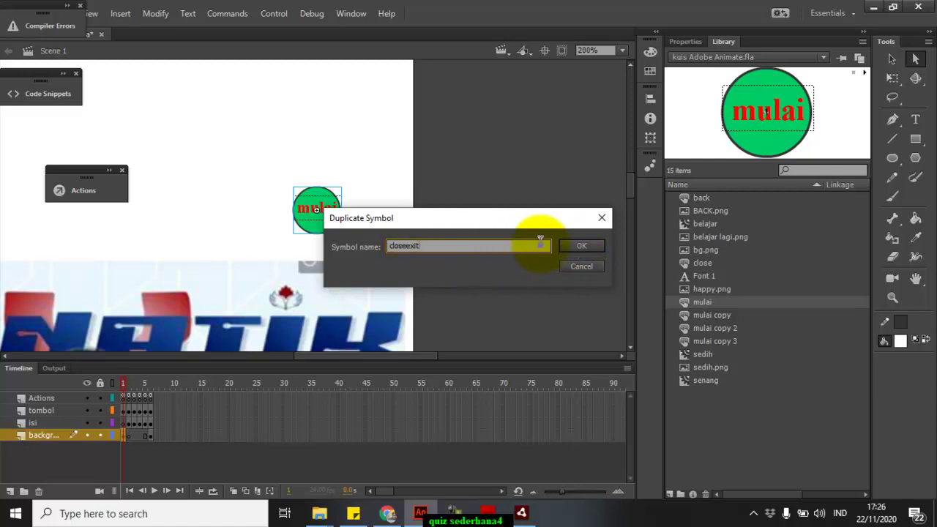
pyautogui.click(560, 247)
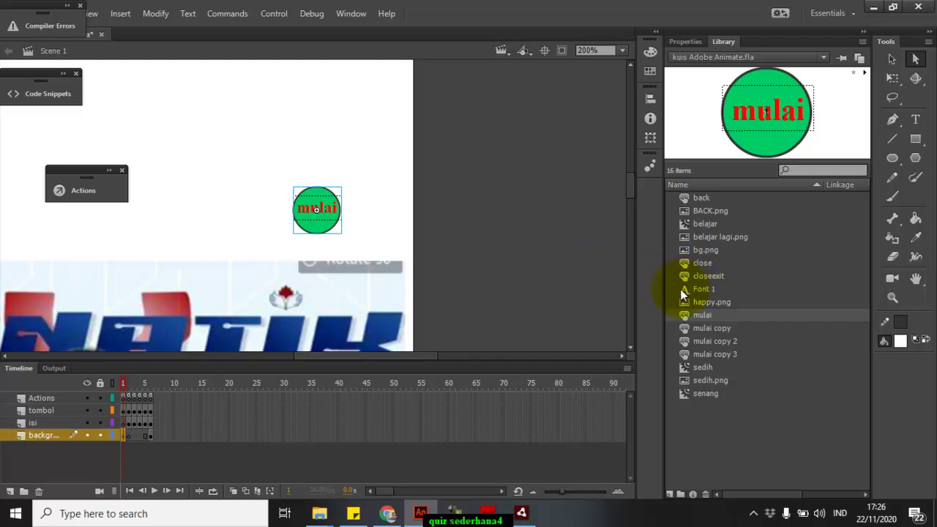
# Step: Convert the mulai button instance above the photo to a Button symbol named closes
pyautogui.click(323, 234)
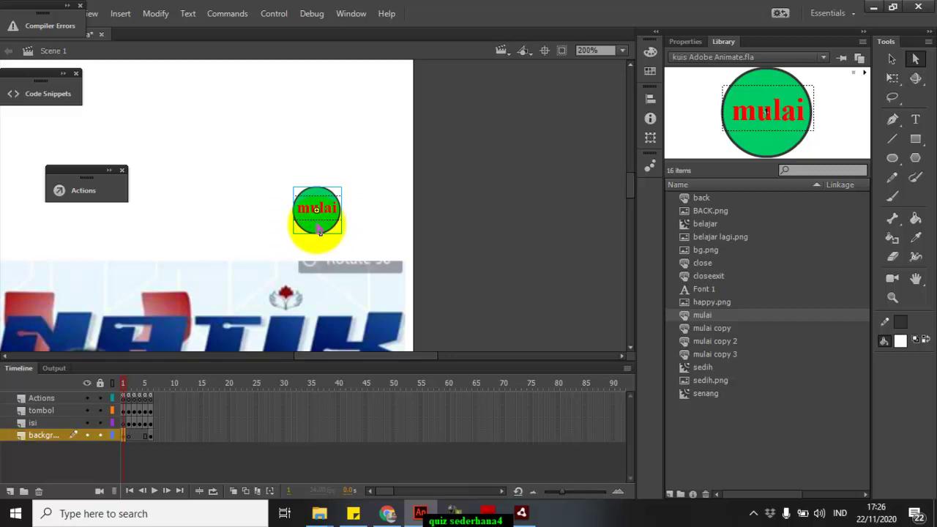
pyautogui.click(317, 232)
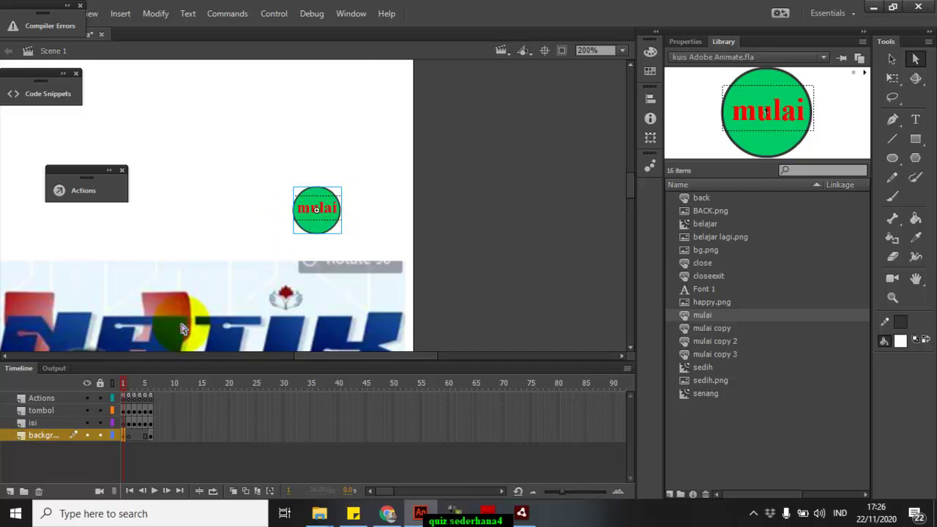
pyautogui.click(319, 236)
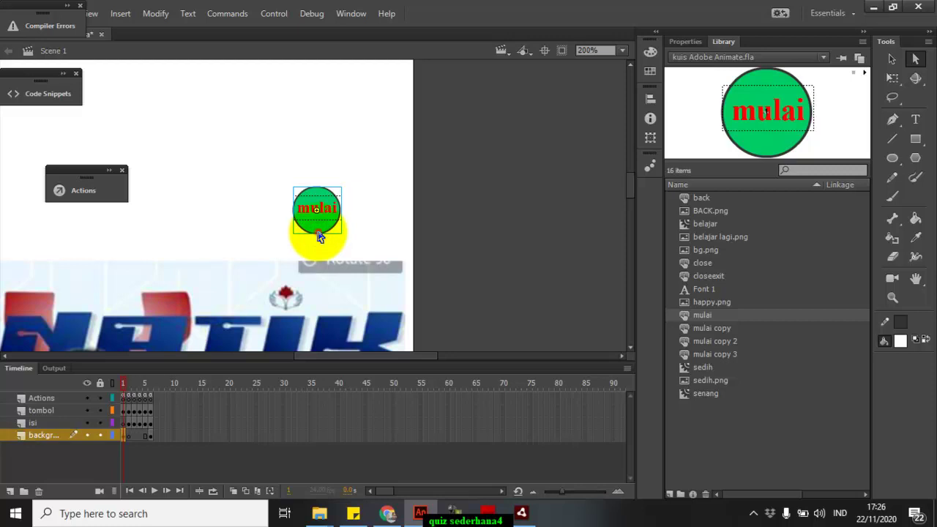
pyautogui.rightClick(319, 237)
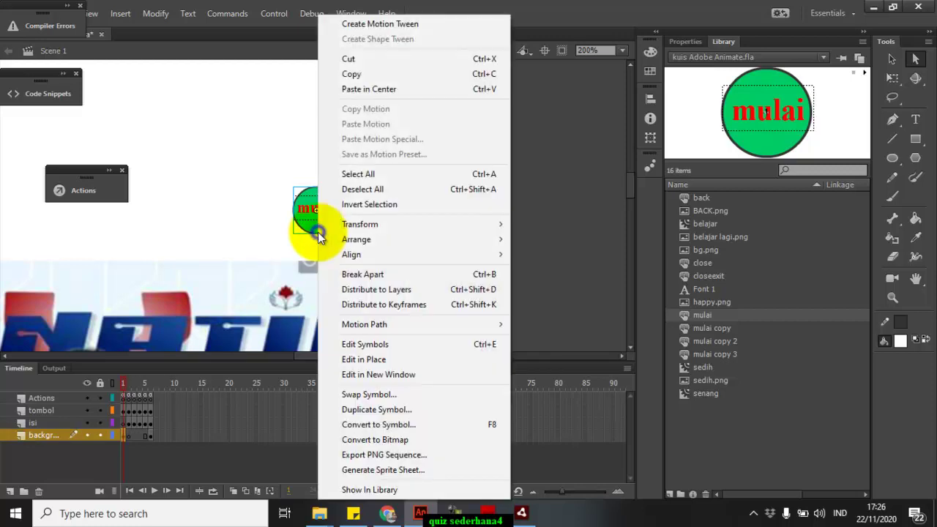
pyautogui.click(358, 425)
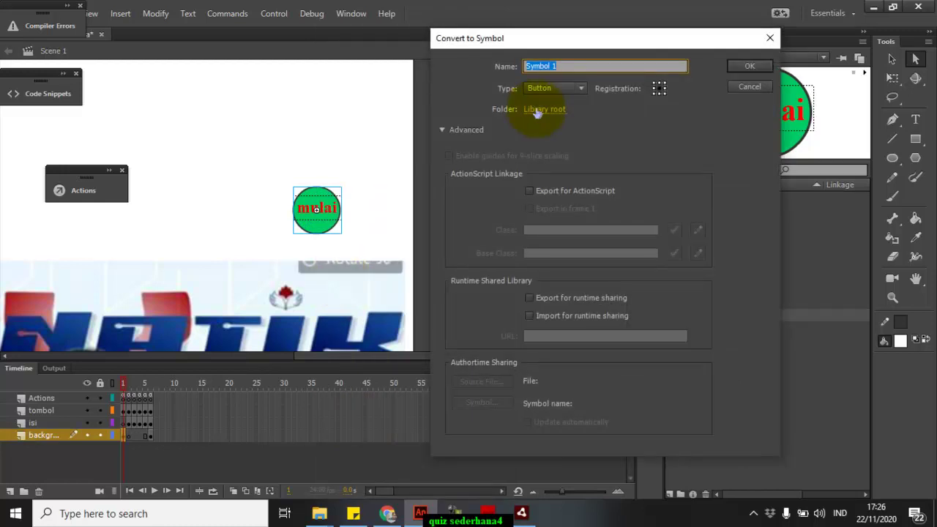
pyautogui.write('close')
pyautogui.click(738, 65)
pyautogui.click(692, 269)
pyautogui.doubleClick(550, 66)
pyautogui.write('s')
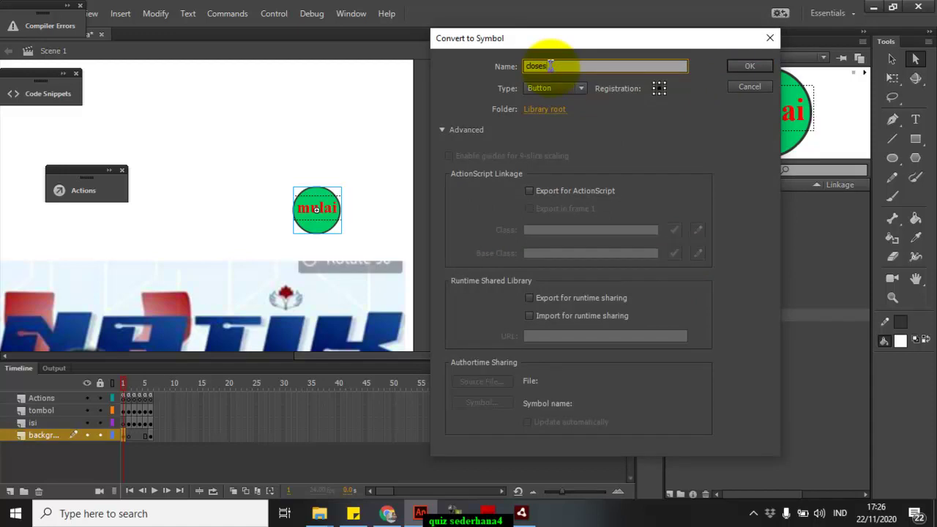
pyautogui.click(750, 71)
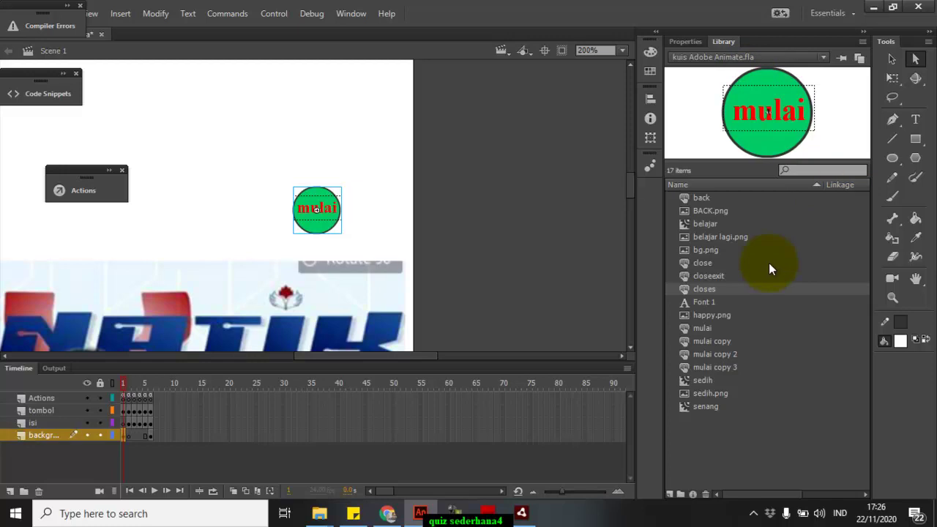
# Step: Delete the closes symbol from the library
pyautogui.press('Delete')
pyautogui.click(704, 287)
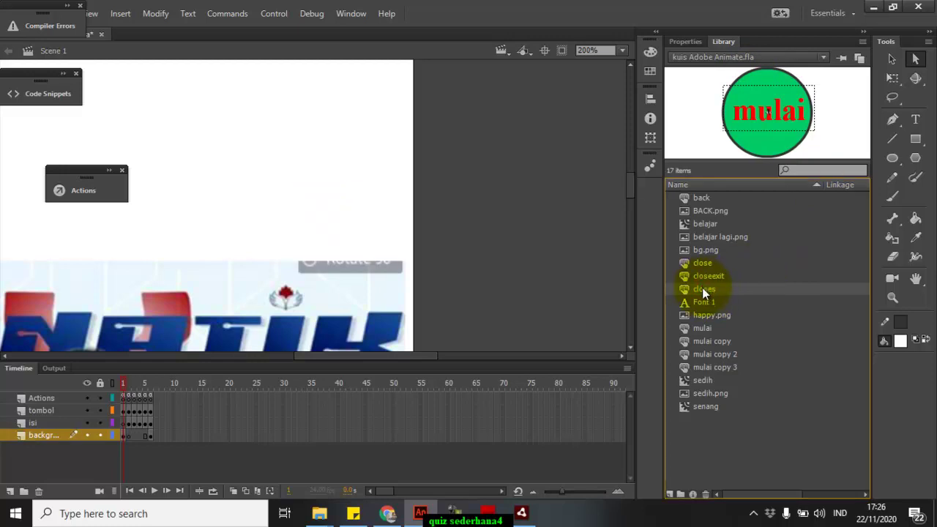
pyautogui.hotkey('ctrl', 'z')
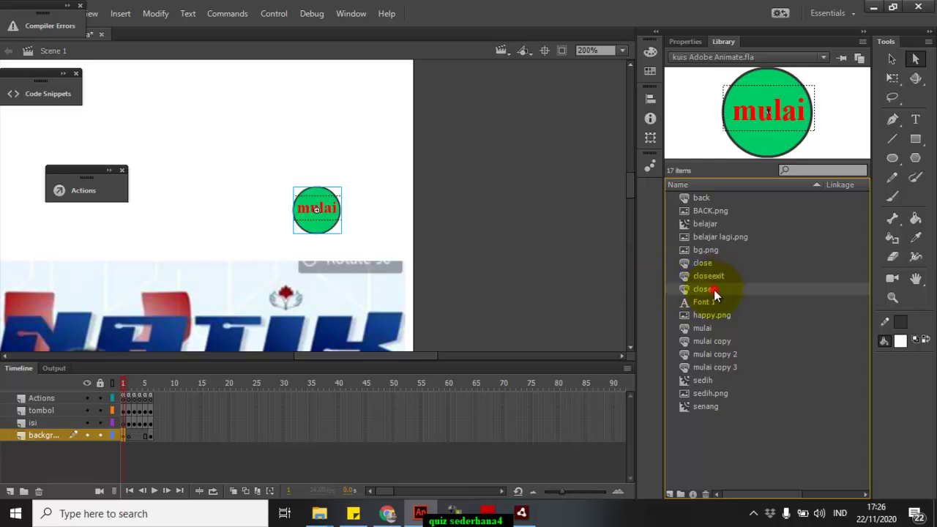
pyautogui.click(706, 497)
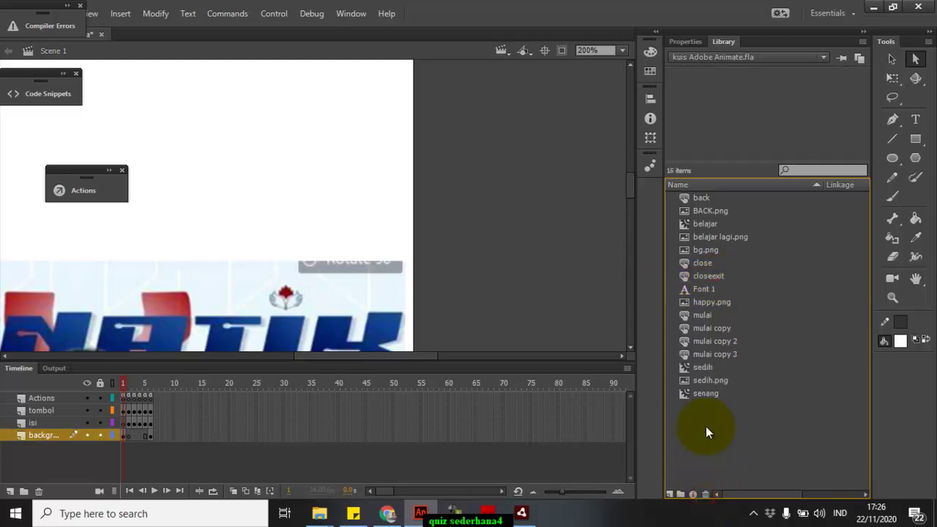
# Step: Delete the closeexit symbol from the library
pyautogui.click(702, 277)
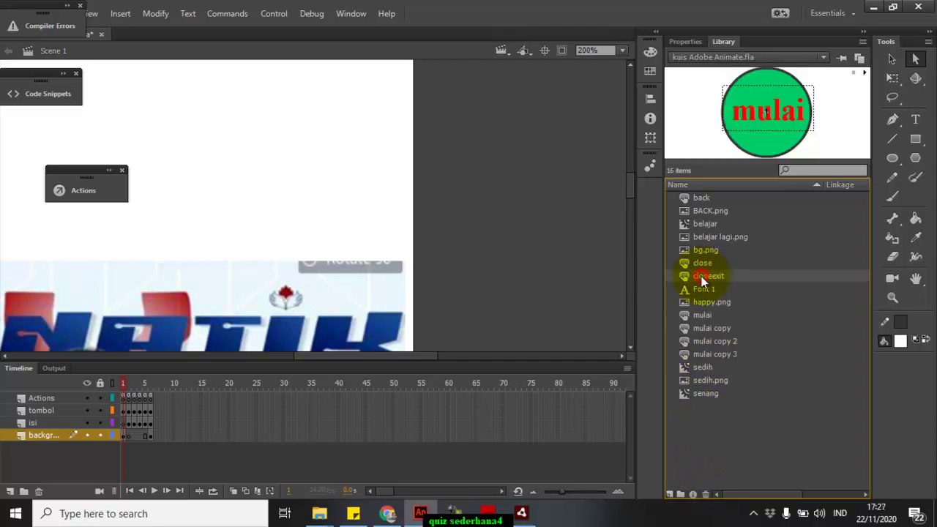
pyautogui.click(698, 261)
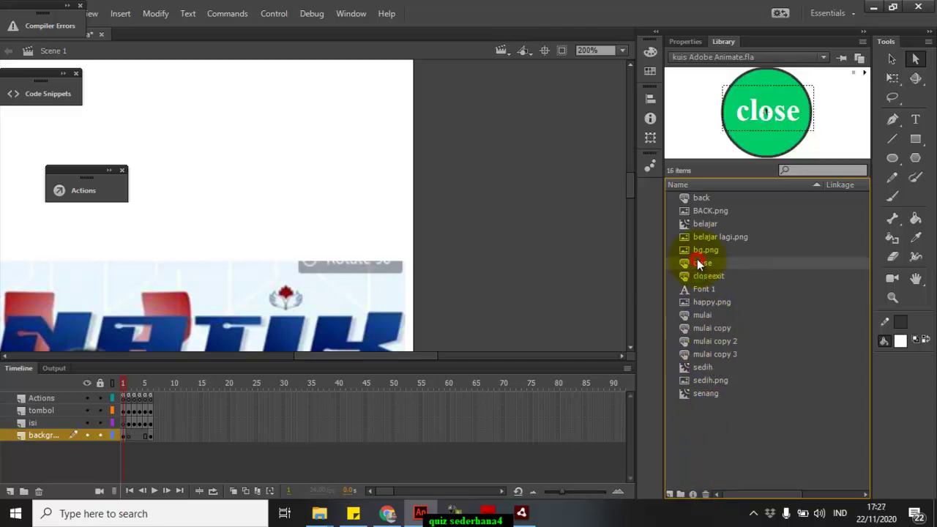
pyautogui.click(698, 277)
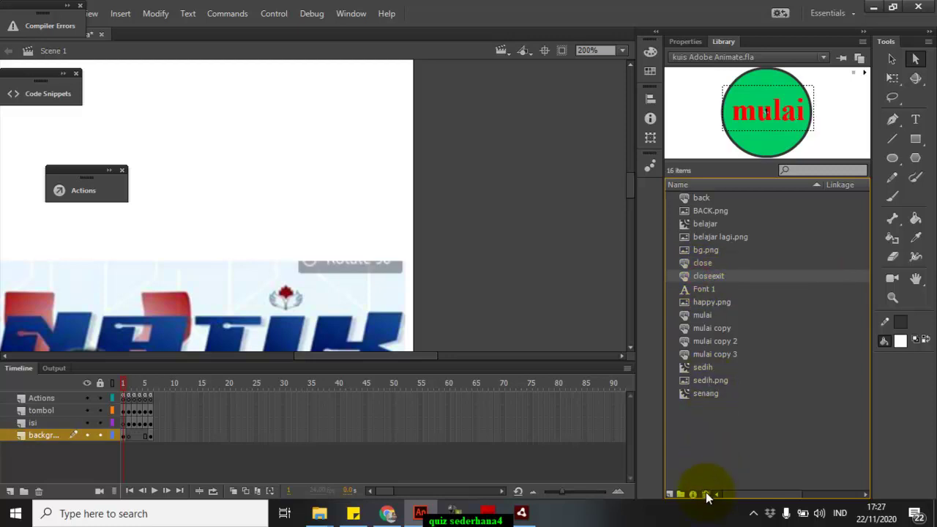
pyautogui.click(706, 494)
# Step: Place an instance of the close button from the library in the blank area above the photo on frame 1
pyautogui.click(698, 263)
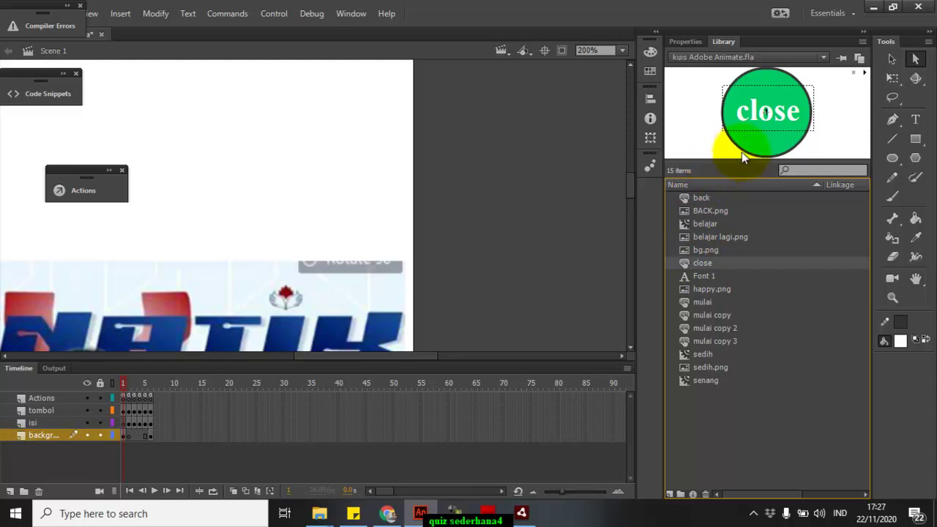
pyautogui.moveTo(754, 149); pyautogui.dragTo(751, 146)
pyautogui.moveTo(561, 196); pyautogui.dragTo(332, 214)
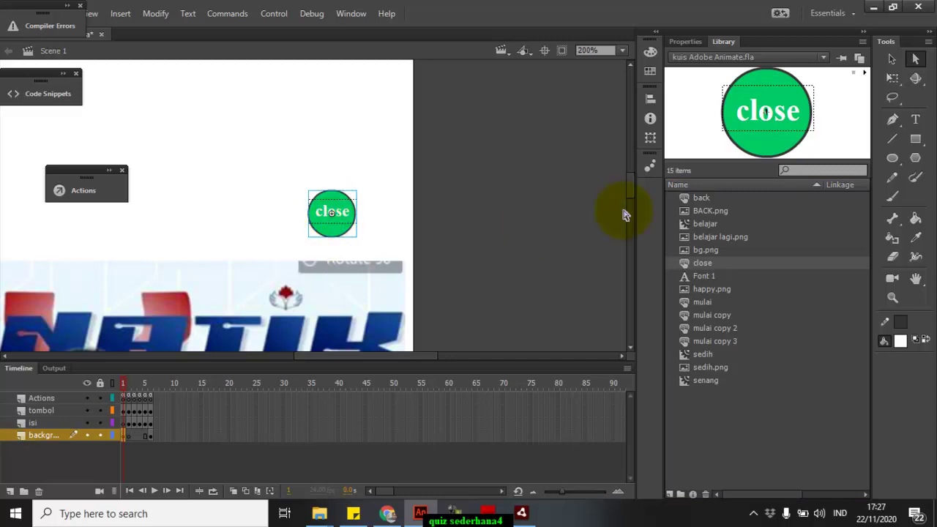
# Step: Examine the Up, Over and Down states inside the close button symbol and return to Scene 1
pyautogui.click(702, 302)
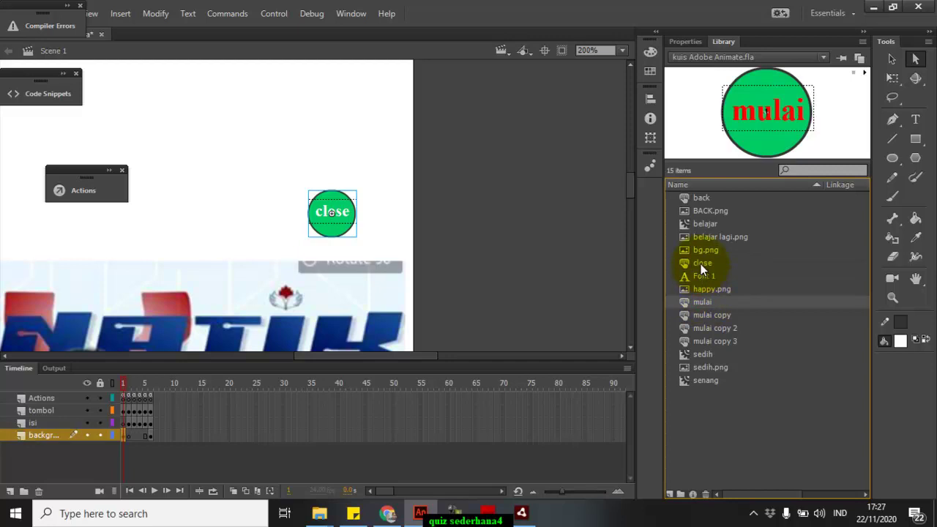
pyautogui.click(702, 264)
pyautogui.click(329, 233)
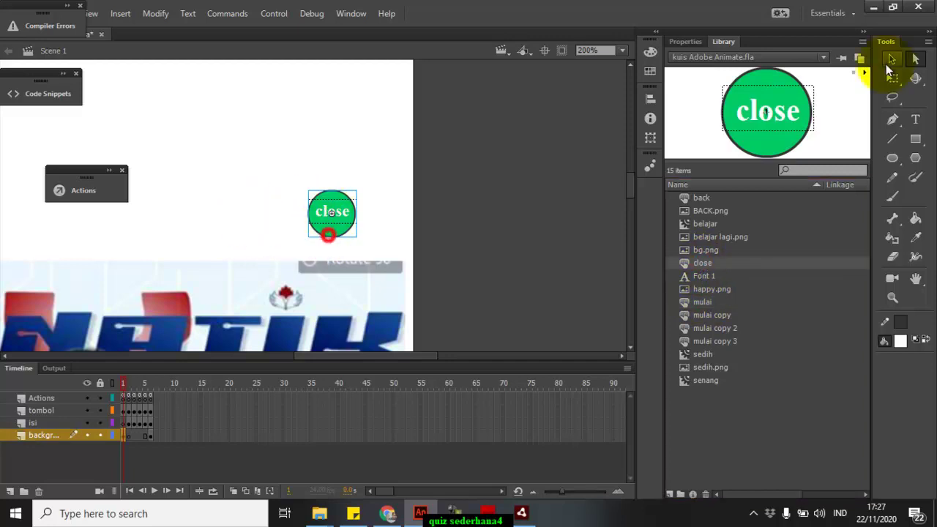
pyautogui.click(892, 60)
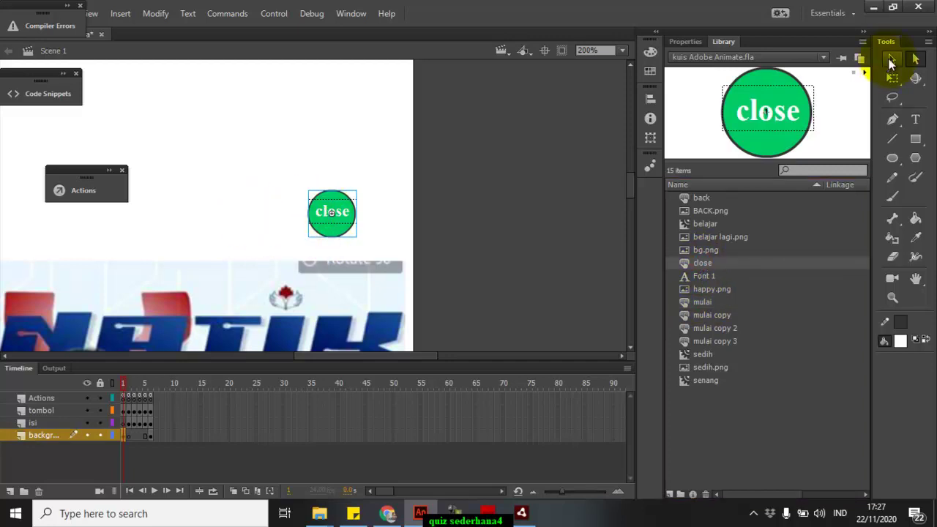
pyautogui.click(340, 229)
pyautogui.doubleClick(341, 230)
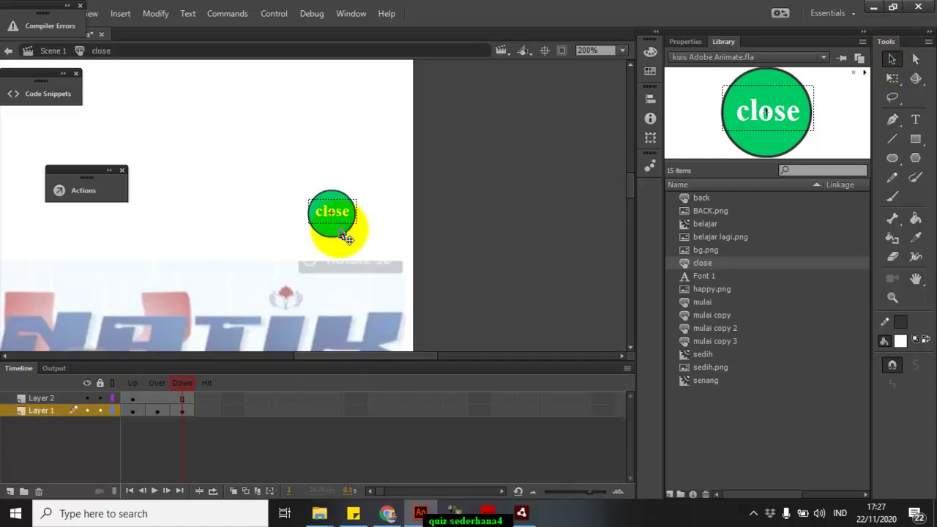
pyautogui.click(132, 399)
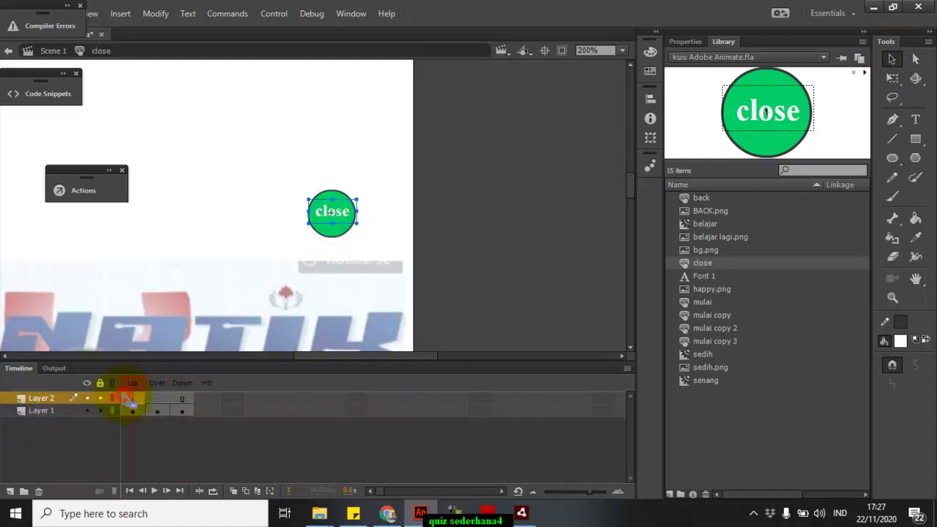
pyautogui.click(159, 413)
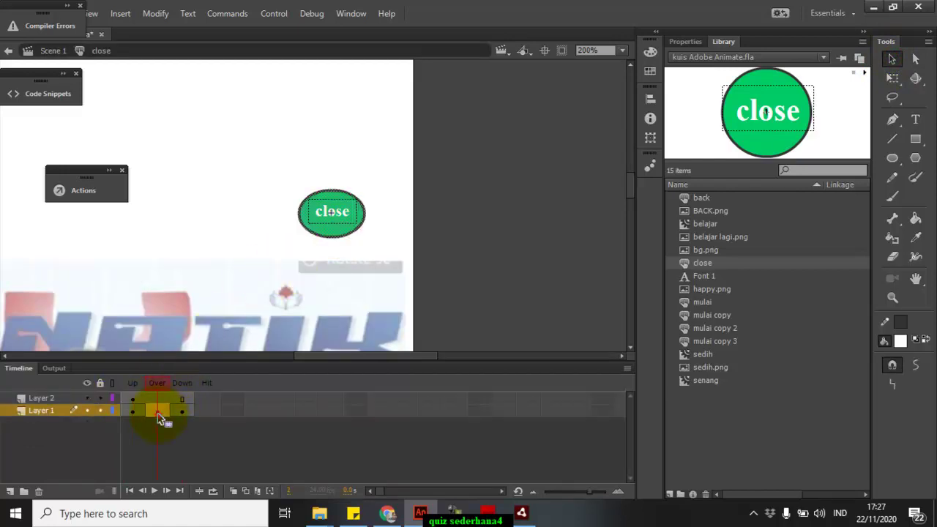
pyautogui.click(183, 411)
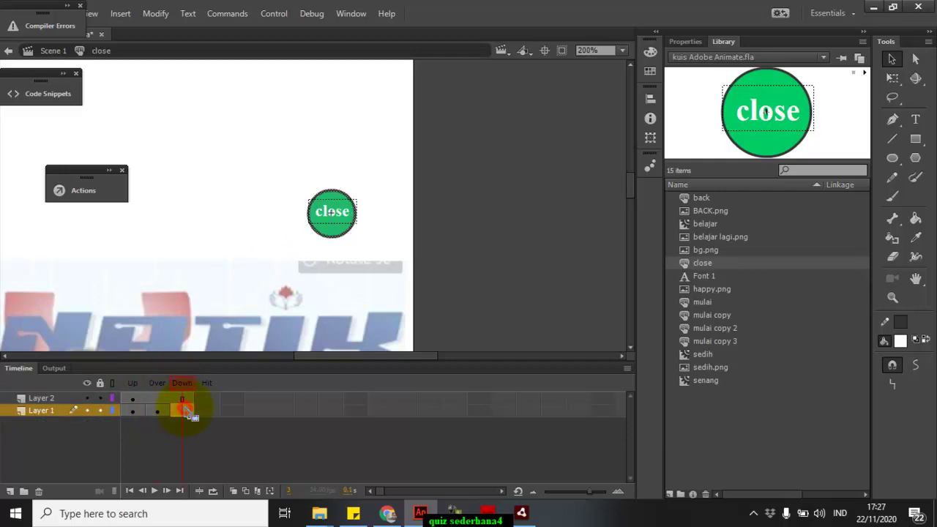
pyautogui.click(127, 400)
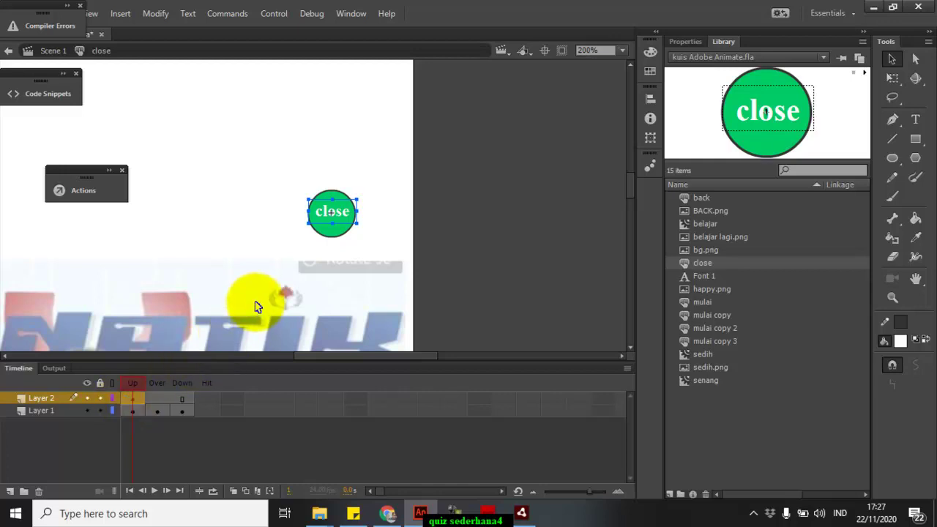
pyautogui.doubleClick(236, 244)
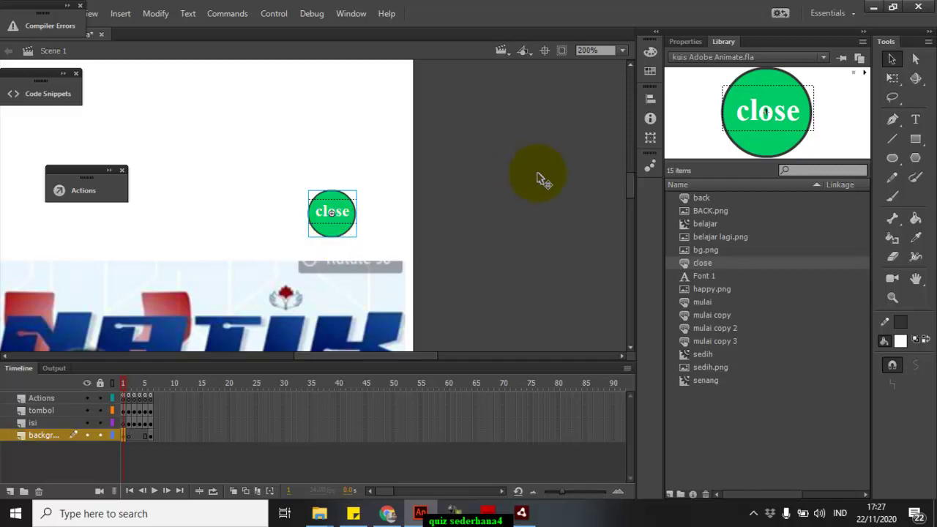
# Step: Give the close button on the stage the instance name close
pyautogui.click(688, 40)
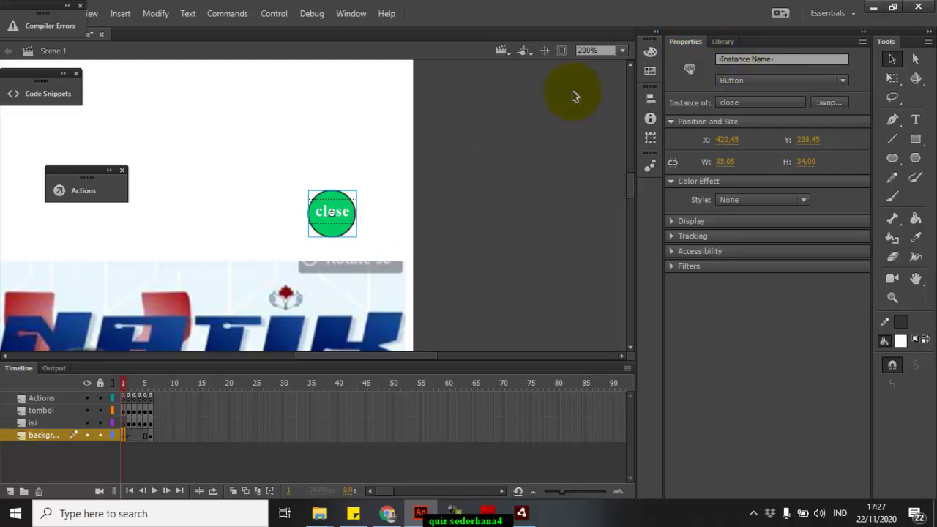
pyautogui.click(764, 58)
pyautogui.write('c')
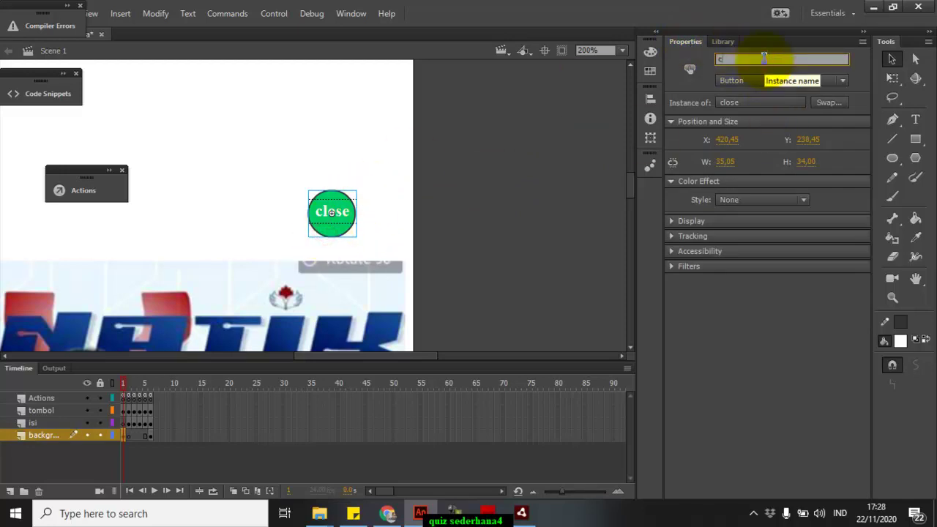
pyautogui.write('lose')
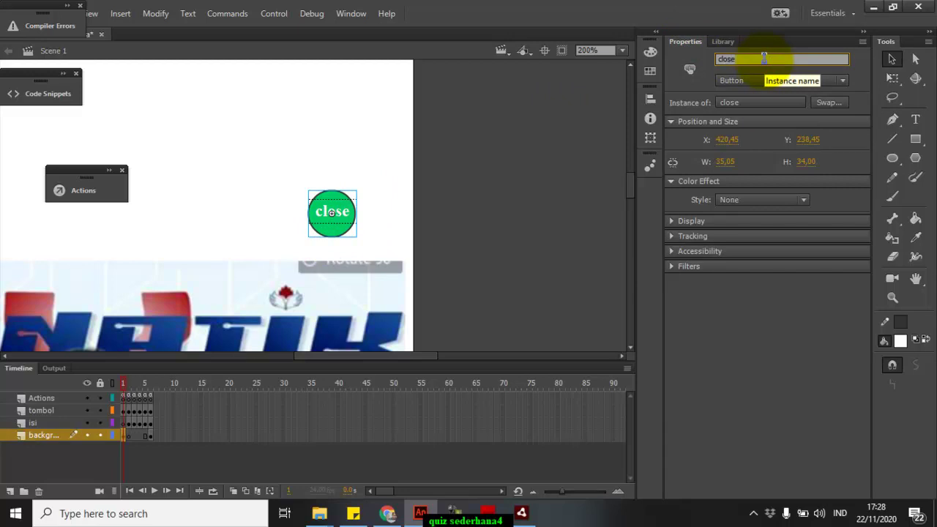
pyautogui.click(542, 153)
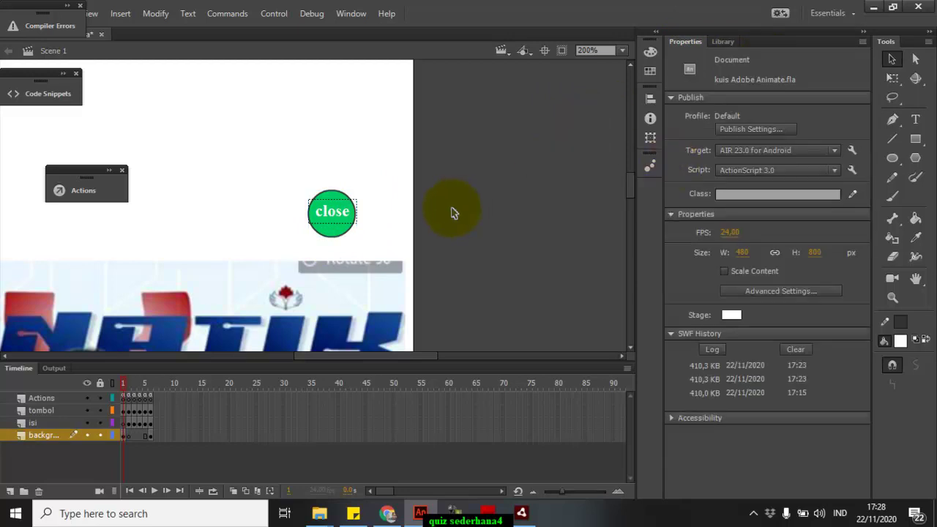
pyautogui.click(339, 236)
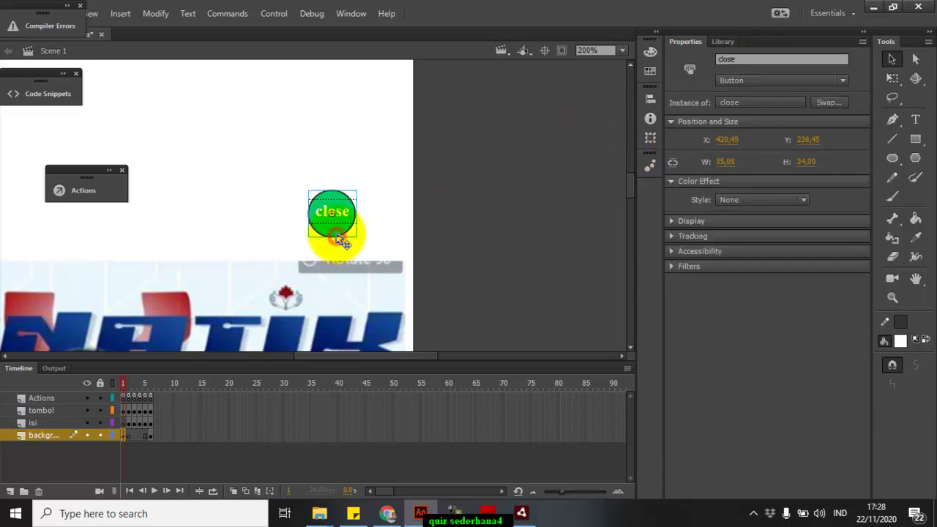
# Step: Add the line close.addEventListener(MouseEvent.CLICK, closeapp); at the end of the frame 1 script on the Actions layer
pyautogui.click(125, 398)
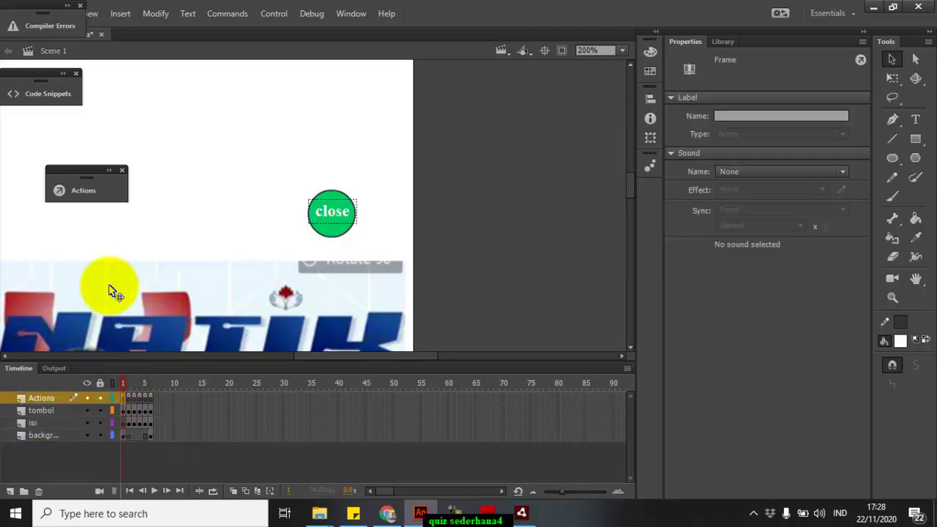
pyautogui.click(73, 189)
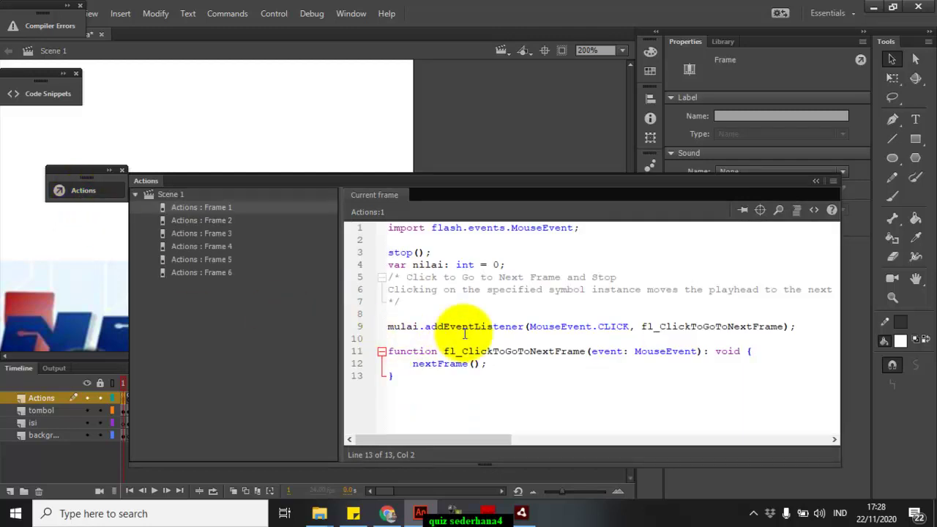
pyautogui.click(417, 387)
pyautogui.press('Return')
pyautogui.press('Return')
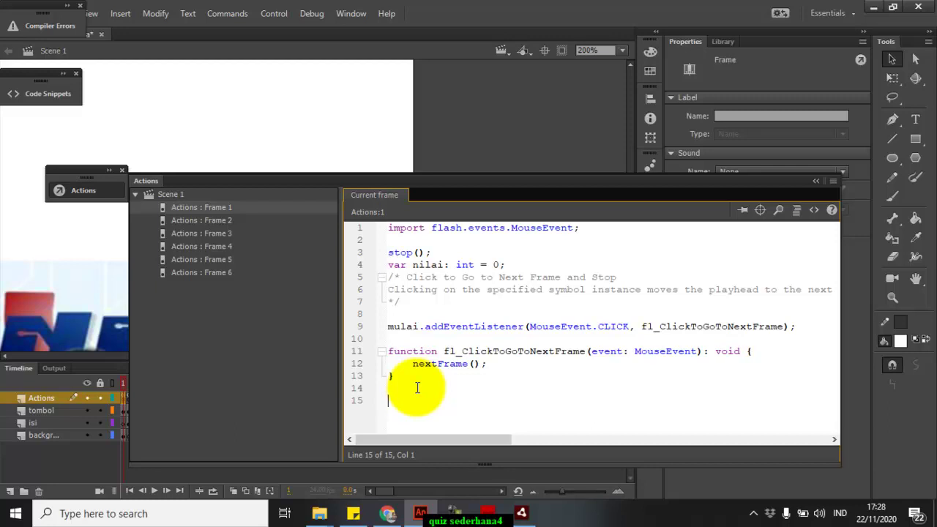
pyautogui.write('close.')
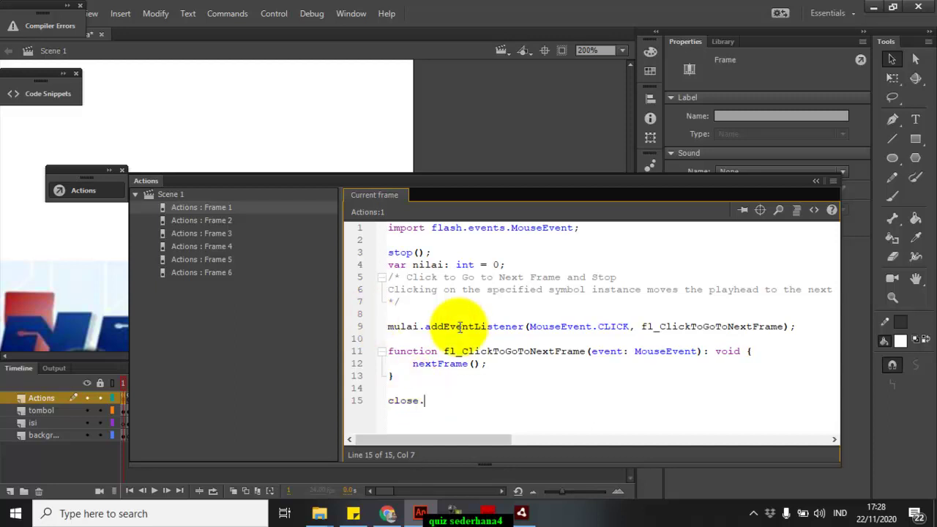
pyautogui.moveTo(425, 326); pyautogui.dragTo(636, 327)
pyautogui.hotkey('ctrl', 'c')
pyautogui.click(471, 402)
pyautogui.hotkey('ctrl', 'v')
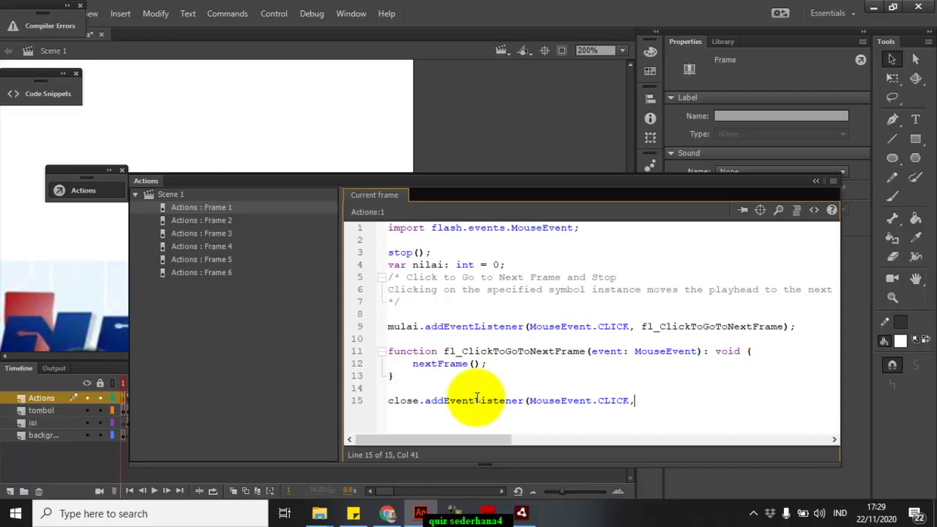
pyautogui.write('closeapp);')
pyautogui.press('Return')
# Step: Declare the handler below the listener as function closeapp(e:MouseEvent):void
pyautogui.write('function')
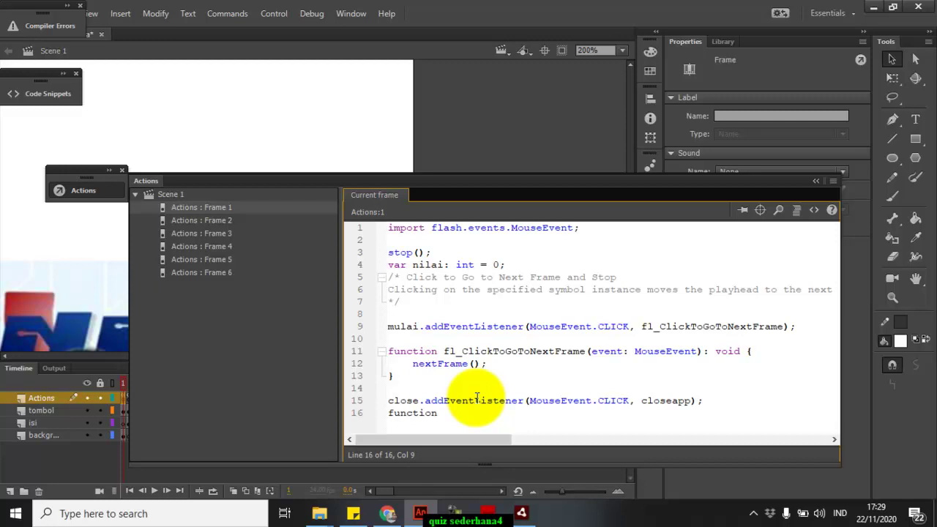
pyautogui.write(' closeapp(e:')
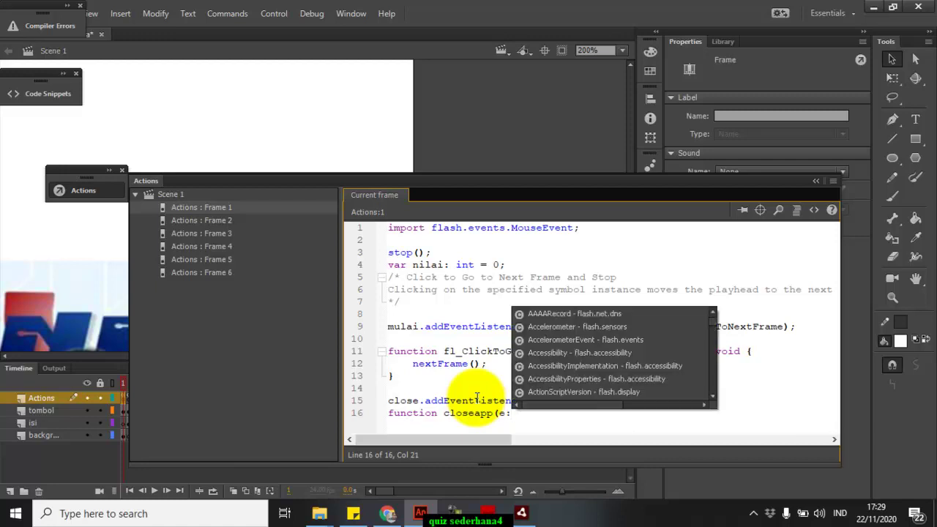
pyautogui.write('Moiu')
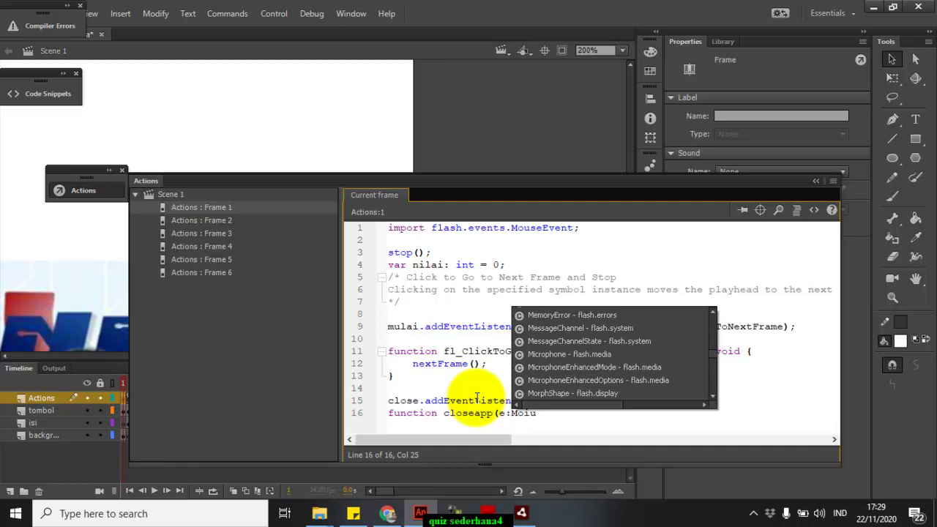
pyautogui.press('BackSpace')
pyautogui.press('BackSpace')
pyautogui.write('u')
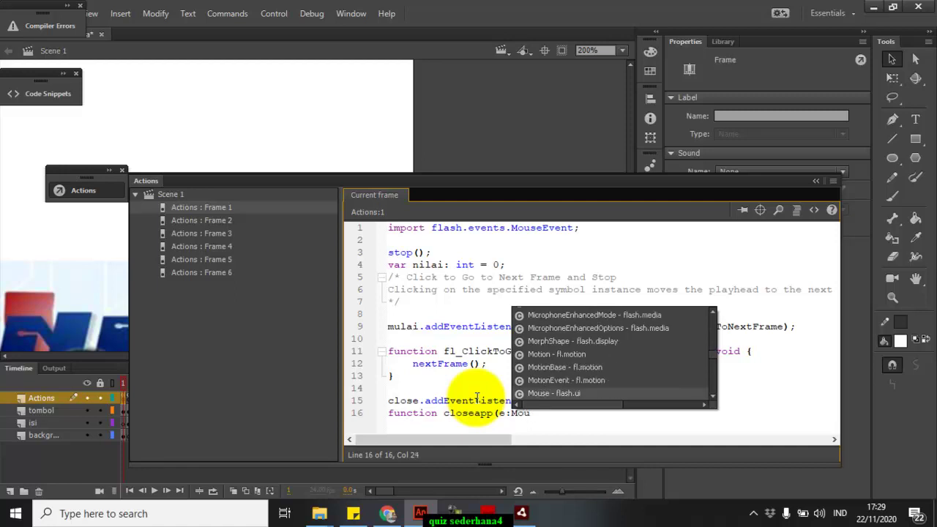
pyautogui.write('see')
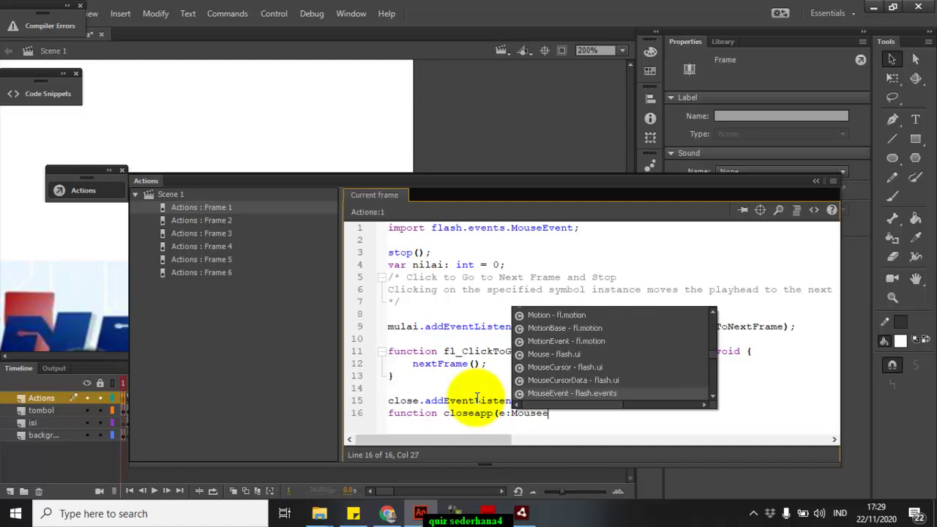
pyautogui.doubleClick(537, 396)
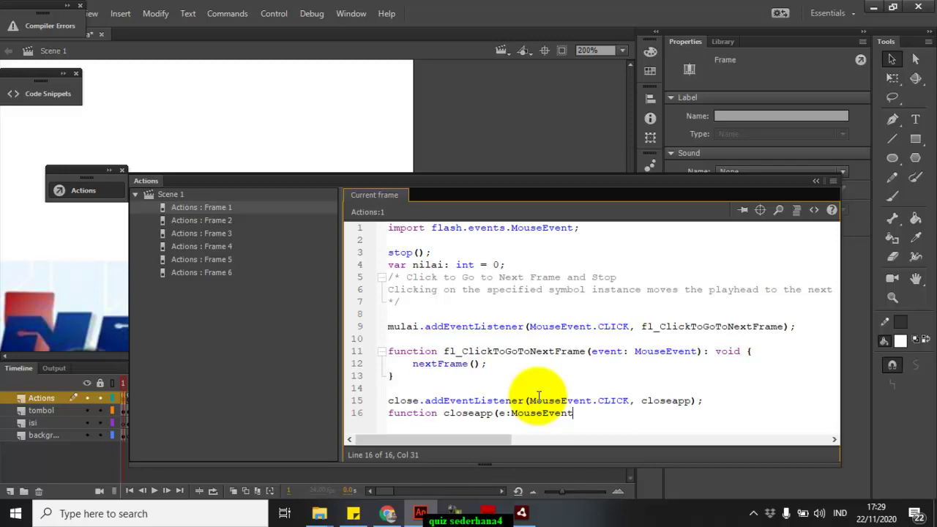
pyautogui.write('):')
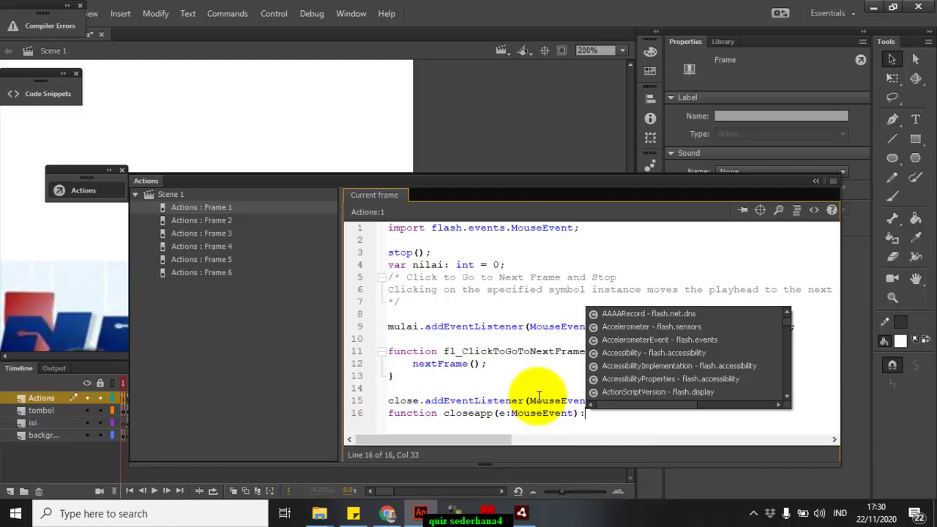
pyautogui.write('void')
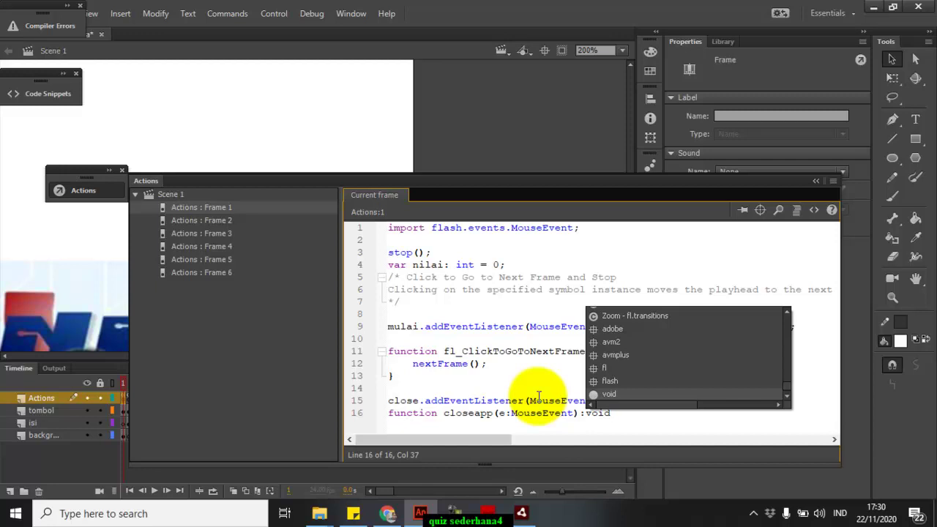
pyautogui.press('Escape')
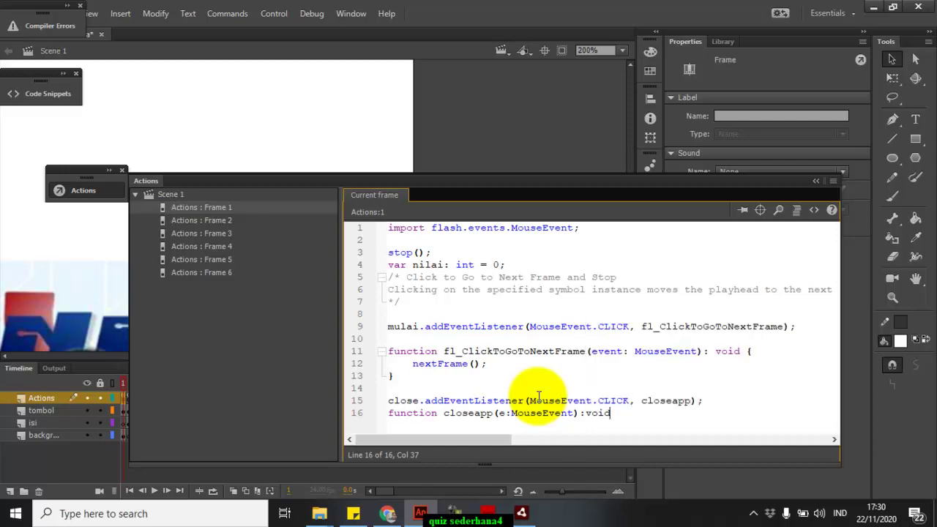
# Step: Write the closeapp function body in braces with the statement NativeApplication.nativeApplication.exit(0);
pyautogui.press('Return')
pyautogui.write('{')
pyautogui.press('Return')
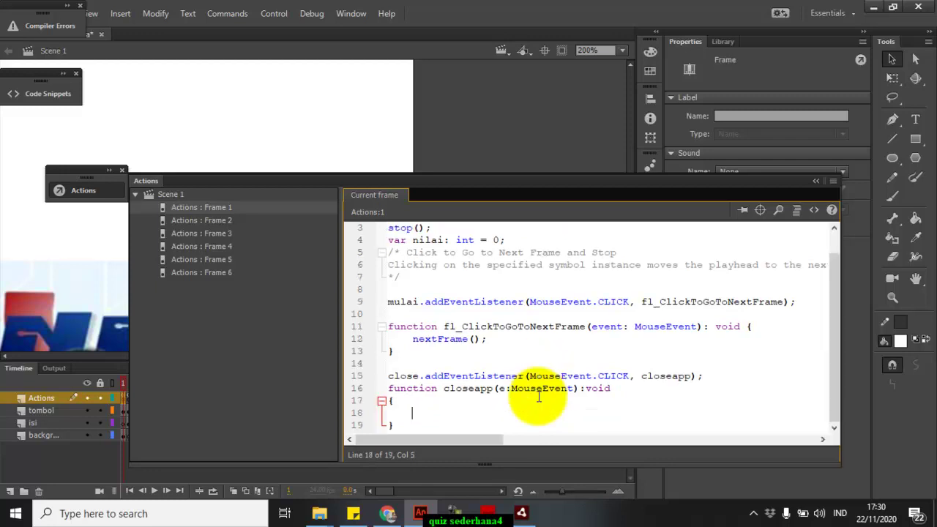
pyautogui.write('NativeApplication')
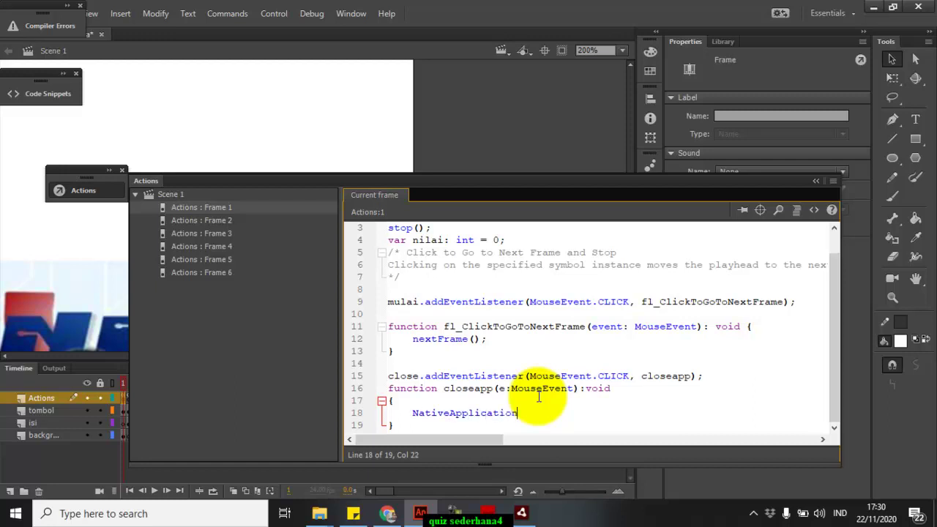
pyautogui.write('.nativeA')
pyautogui.write('pplication')
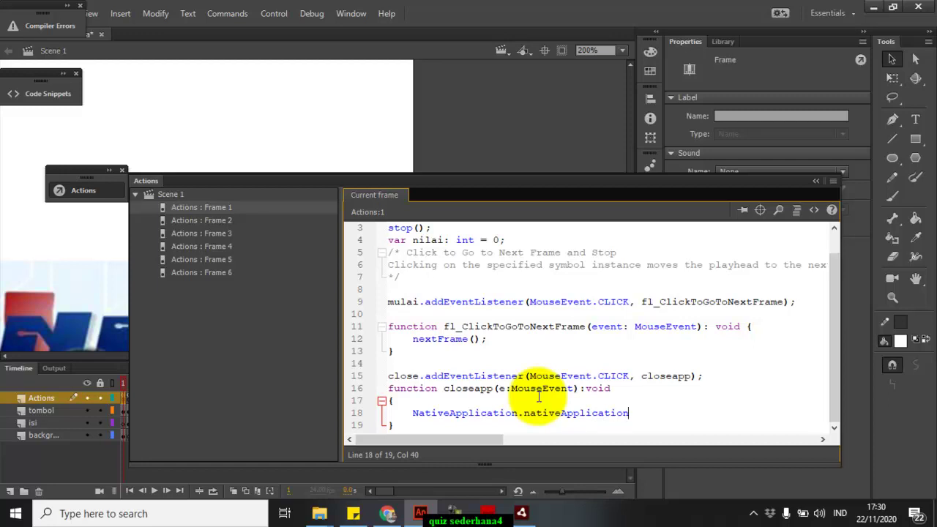
pyautogui.write('.exit(0);')
# Step: Test the movie by answering the four quiz questions with B, C, A and B, returning to the start page and exiting with the close button
pyautogui.hotkey('ctrl', 'Return')
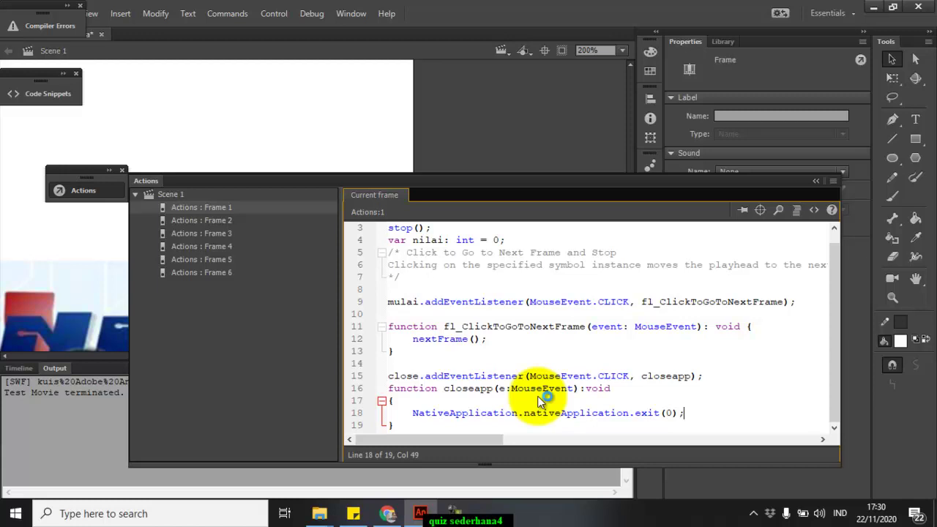
pyautogui.hotkey('ctrl', 'Return')
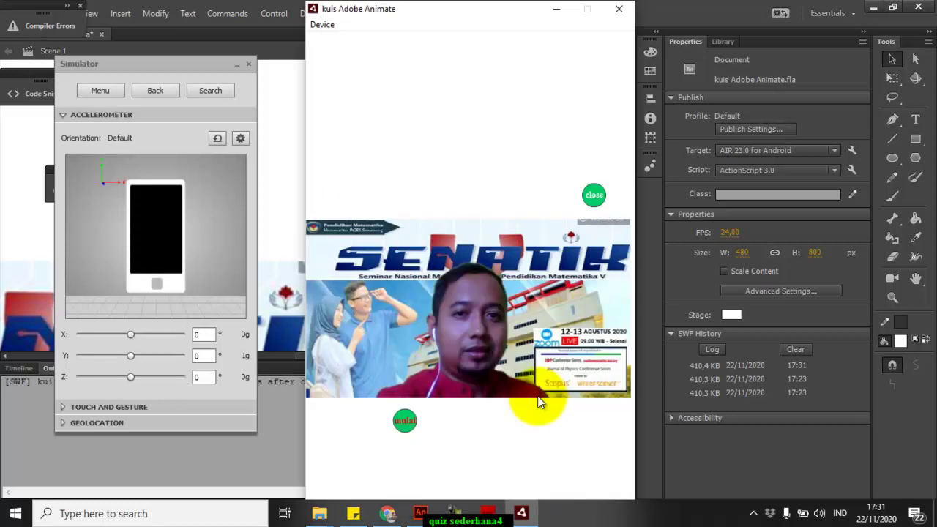
pyautogui.click(407, 422)
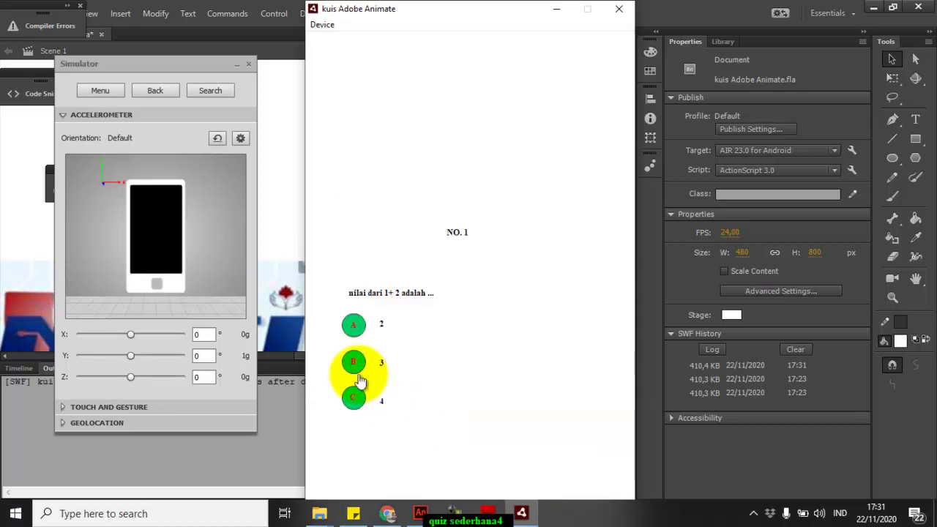
pyautogui.click(353, 361)
pyautogui.click(355, 406)
pyautogui.click(353, 327)
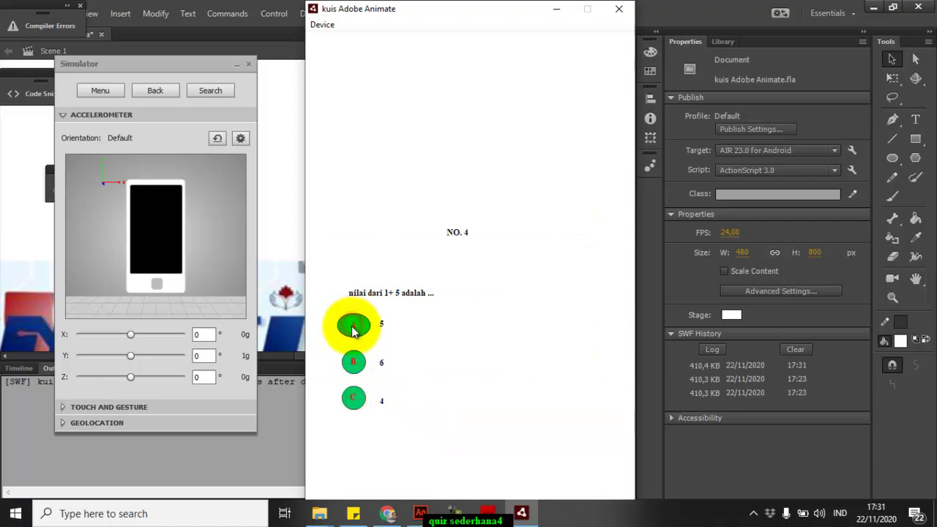
pyautogui.click(353, 364)
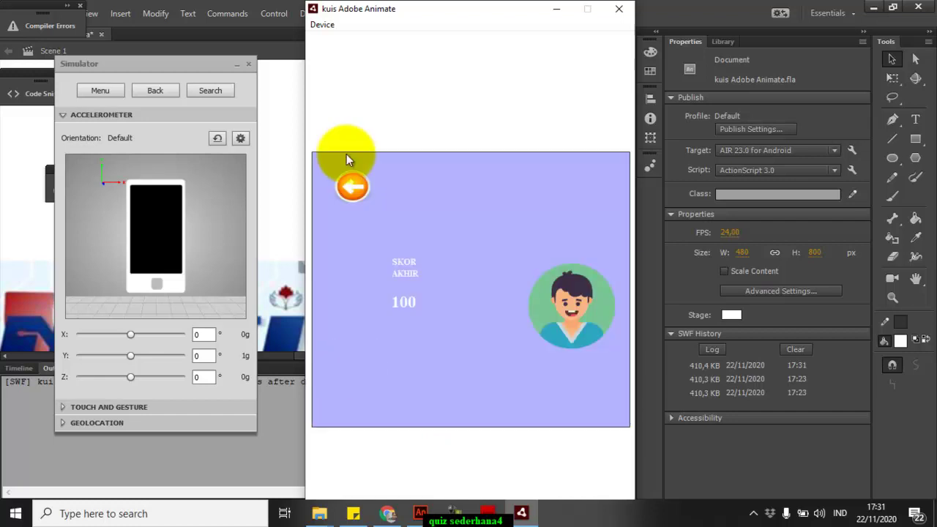
pyautogui.click(353, 186)
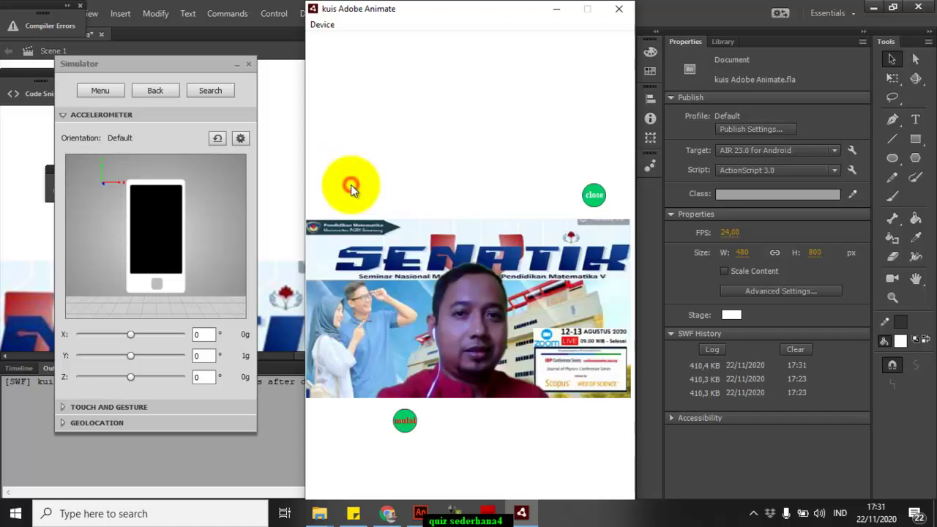
pyautogui.click(595, 203)
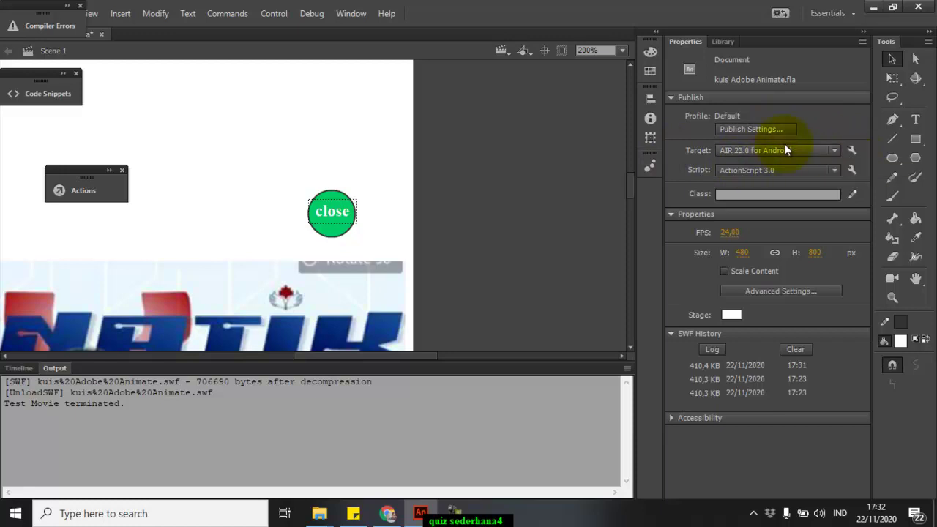
# Step: Open the AIR for Android settings and browse to the Documents folder in Downloads as the output file's destination
pyautogui.click(852, 153)
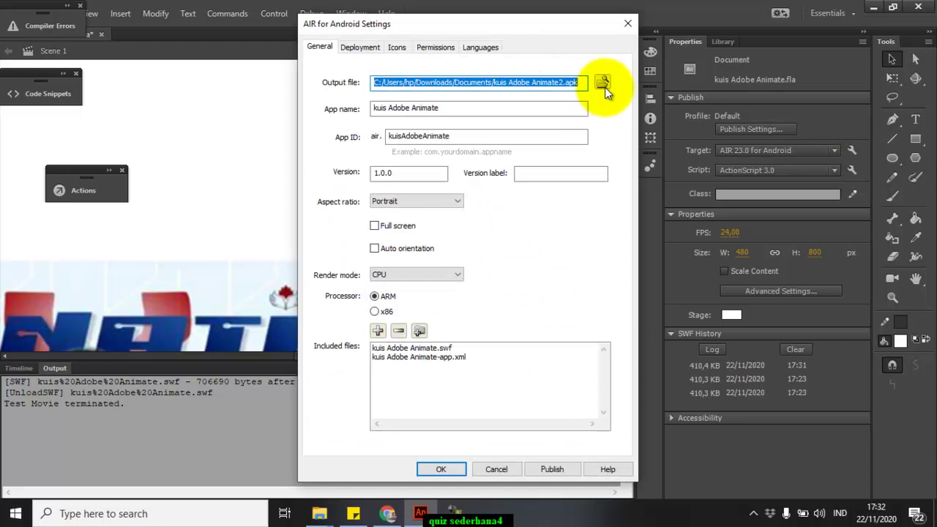
pyautogui.click(606, 86)
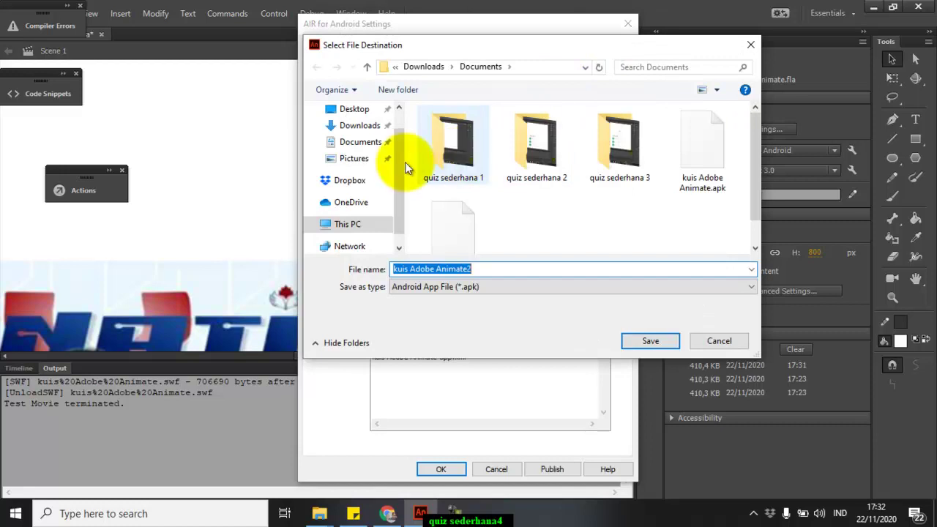
pyautogui.scroll(-2, 397, 154)
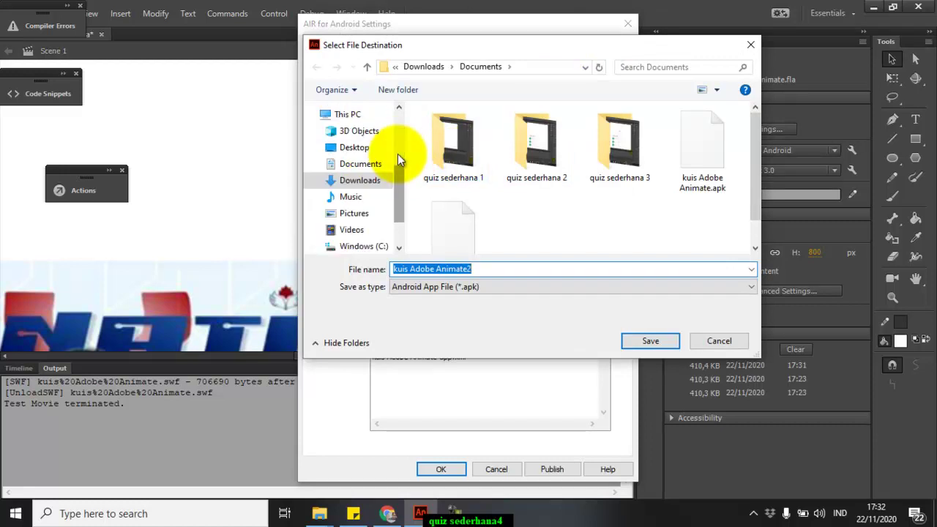
pyautogui.click(360, 187)
pyautogui.click(450, 149)
pyautogui.doubleClick(451, 149)
# Step: Name the output APK file Coba Adobe Animate and save this destination
pyautogui.click(476, 269)
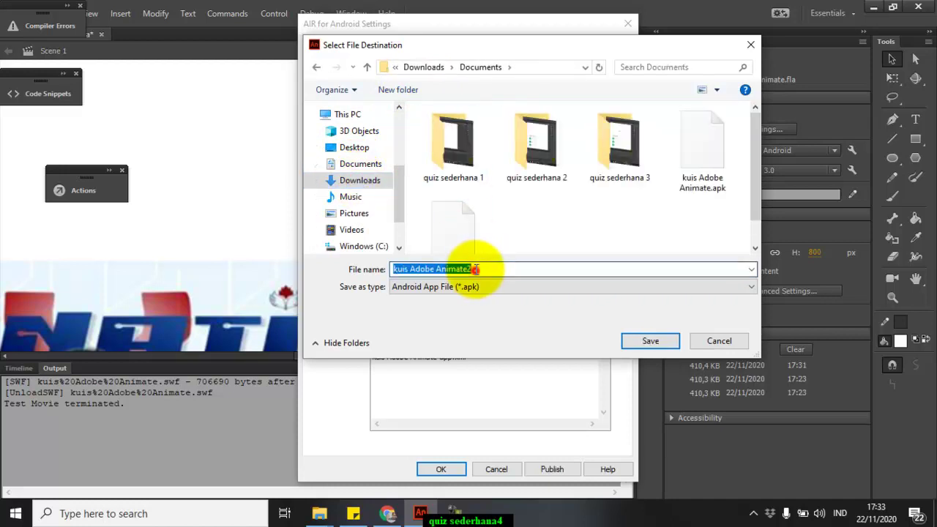
pyautogui.click(476, 269)
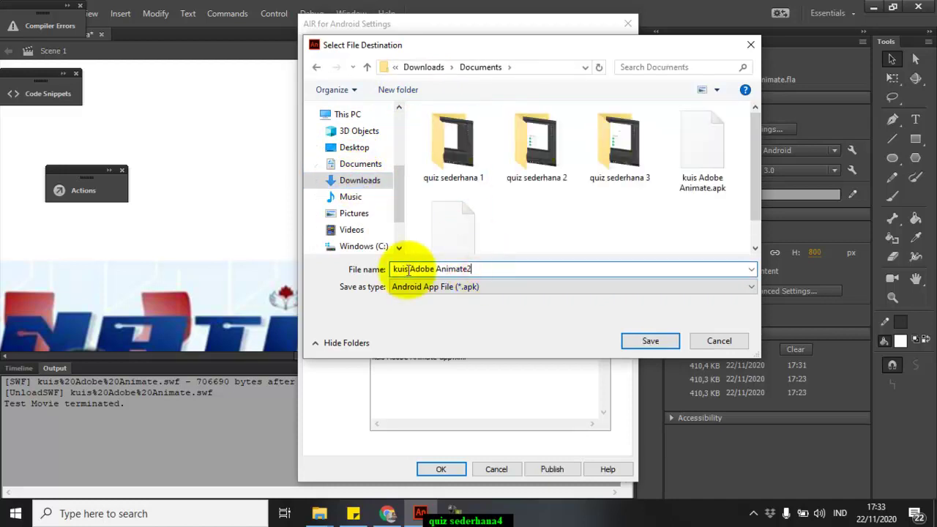
pyautogui.moveTo(410, 270); pyautogui.dragTo(342, 272)
pyautogui.write('Cov')
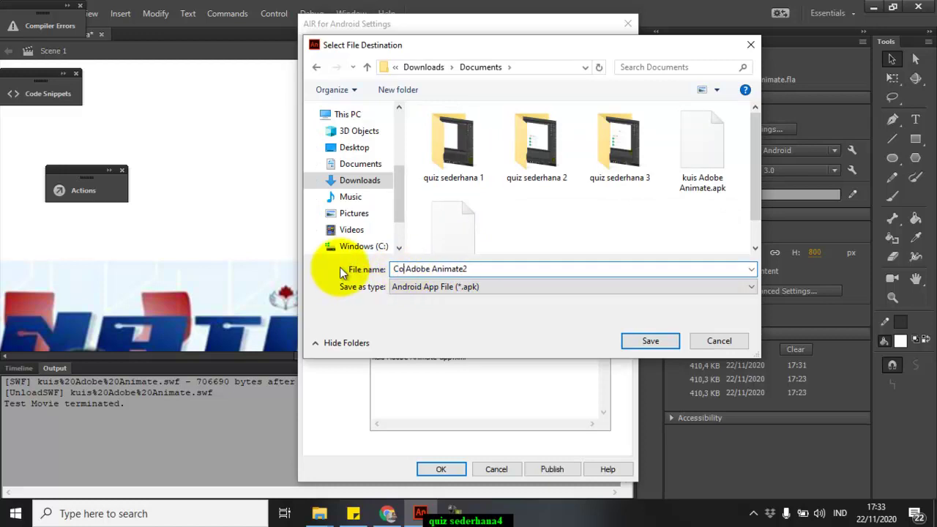
pyautogui.press('BackSpace')
pyautogui.write('ba')
pyautogui.click(475, 269)
pyautogui.press('BackSpace')
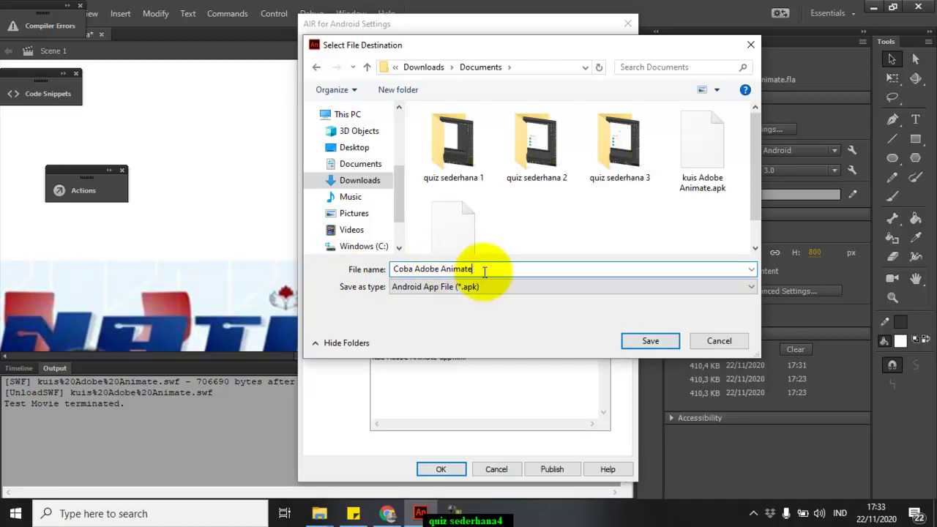
pyautogui.click(649, 341)
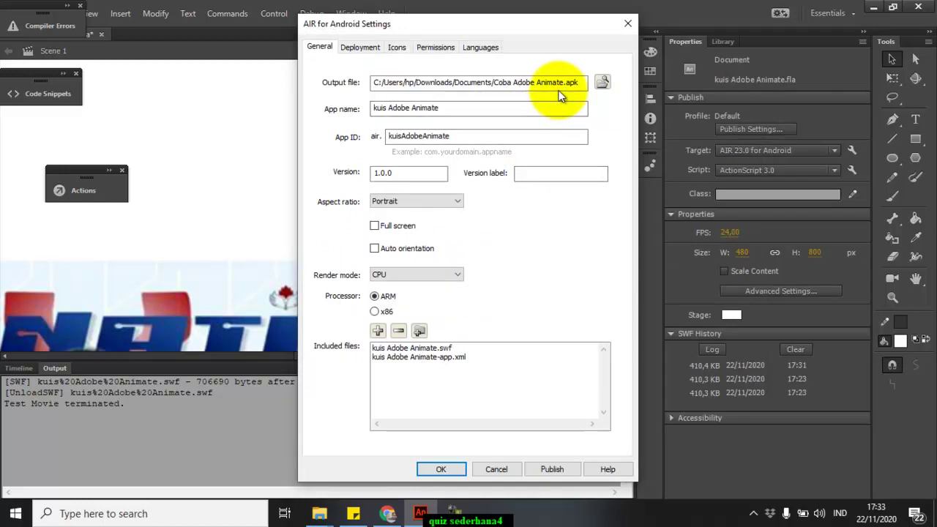
# Step: Set the app name to coba Adobe Animate and the app ID to cobaAdobeAnimate
pyautogui.click(491, 106)
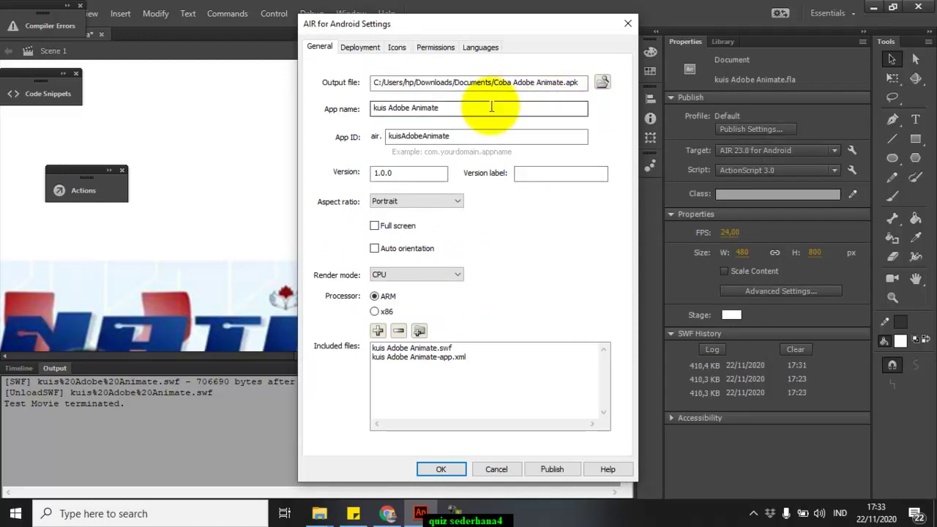
pyautogui.doubleClick(378, 109)
pyautogui.write('q')
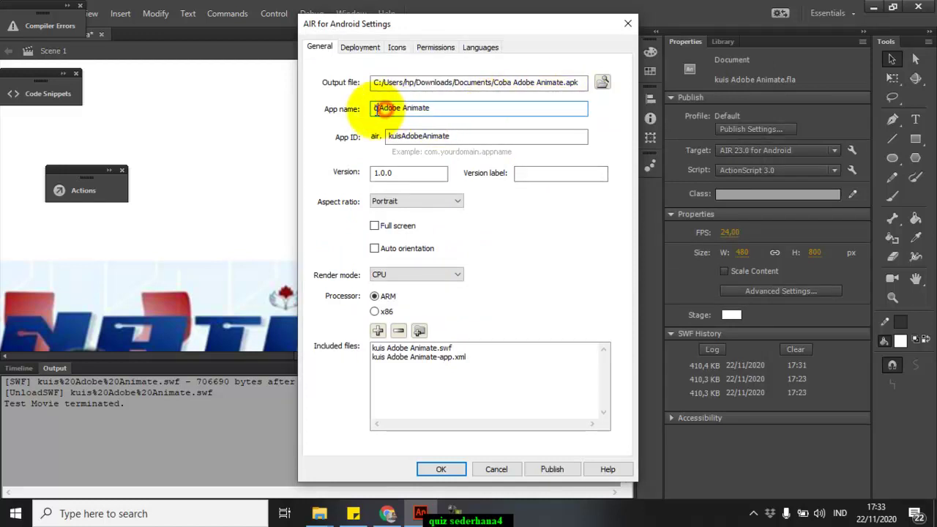
pyautogui.write('oba')
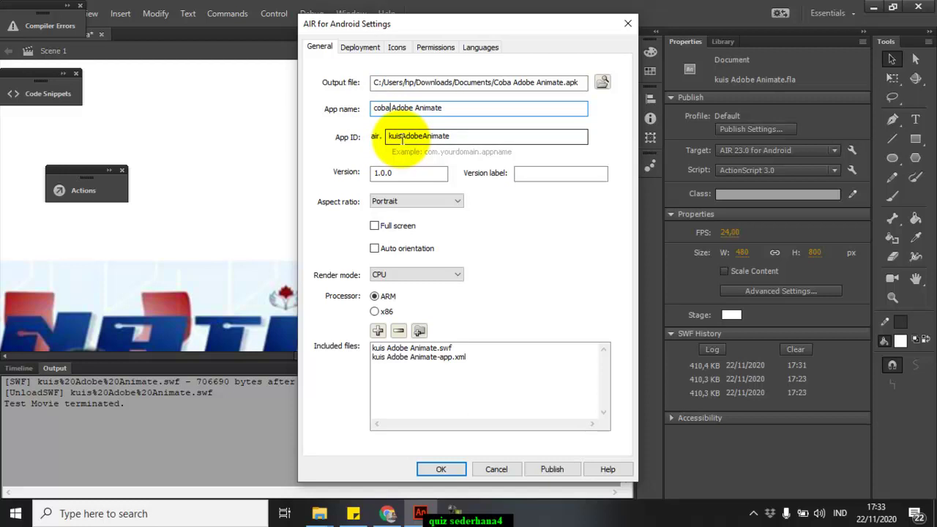
pyautogui.moveTo(402, 138); pyautogui.dragTo(342, 131)
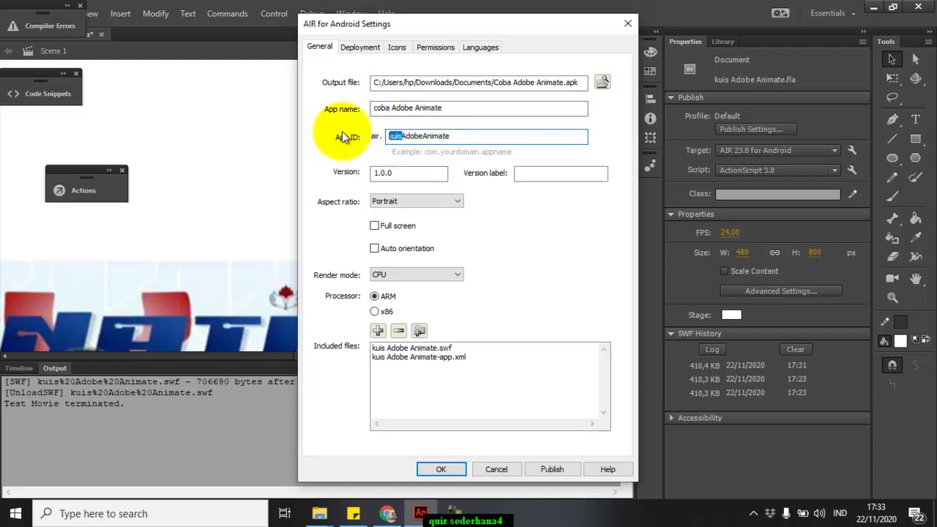
pyautogui.write('coba')
# Step: Start a new self-signed certificate for deployment and fill in its publisher name, organization unit and organization name
pyautogui.click(362, 48)
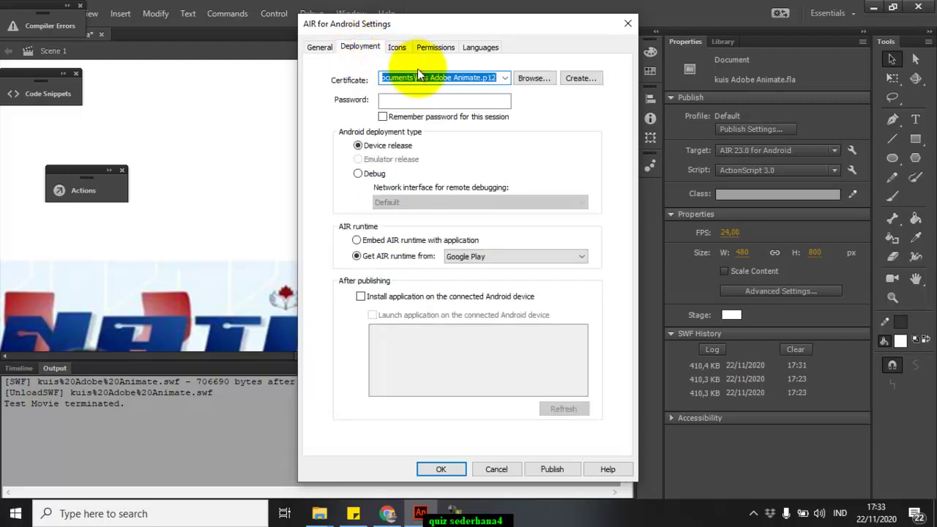
pyautogui.click(586, 78)
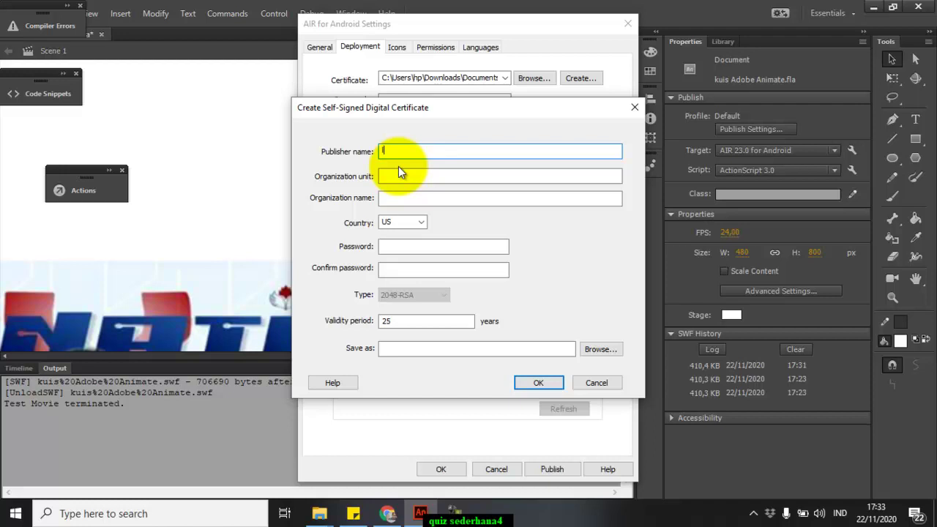
pyautogui.write('lie')
pyautogui.click(414, 175)
pyautogui.write('lie')
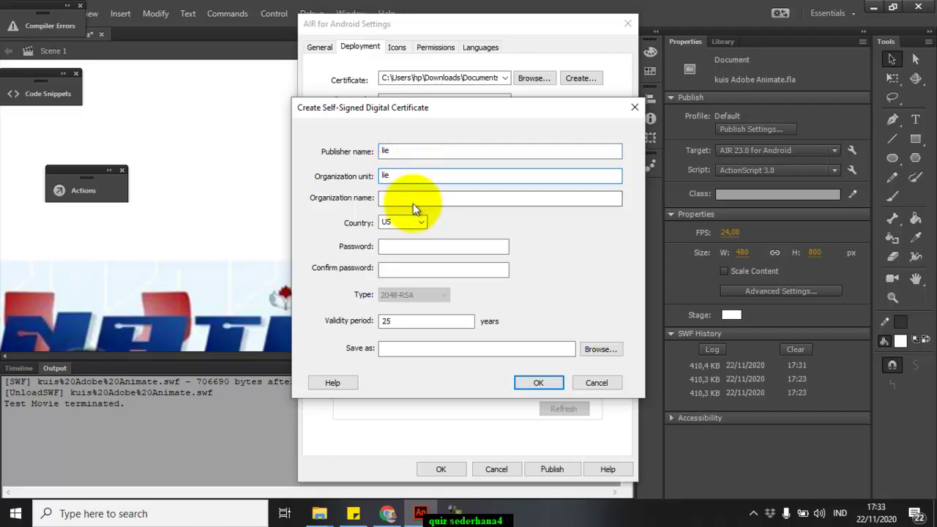
pyautogui.click(413, 200)
pyautogui.write('lie')
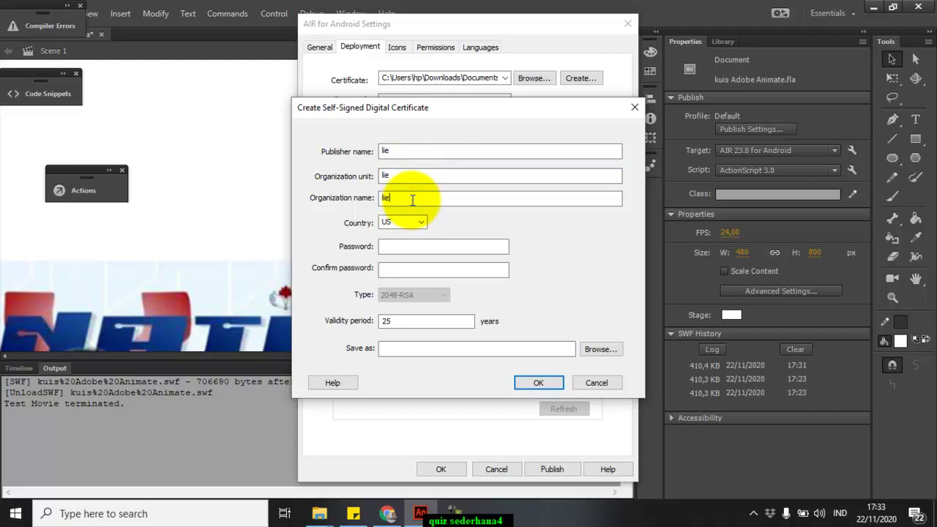
# Step: Enter the certificate password and repeat it in the confirmation field
pyautogui.click(400, 245)
pyautogui.write('*****')
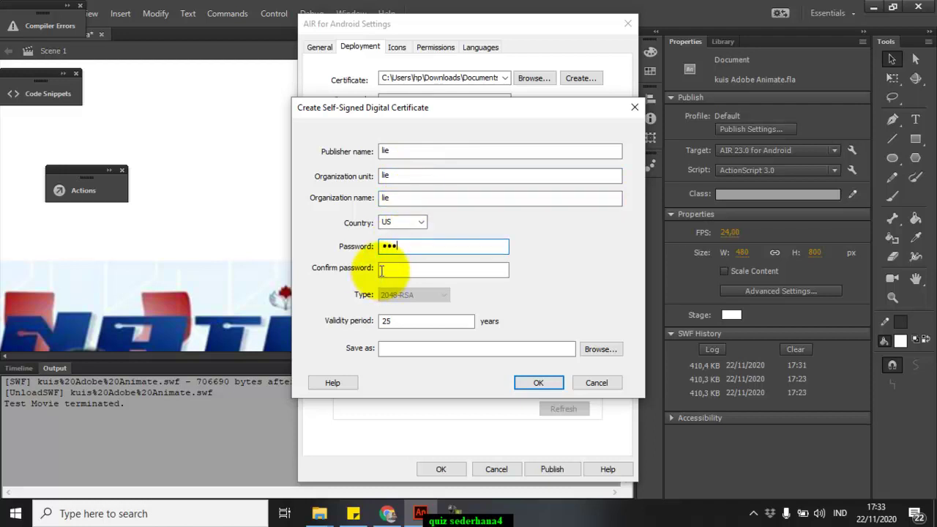
pyautogui.click(382, 268)
pyautogui.write('******')
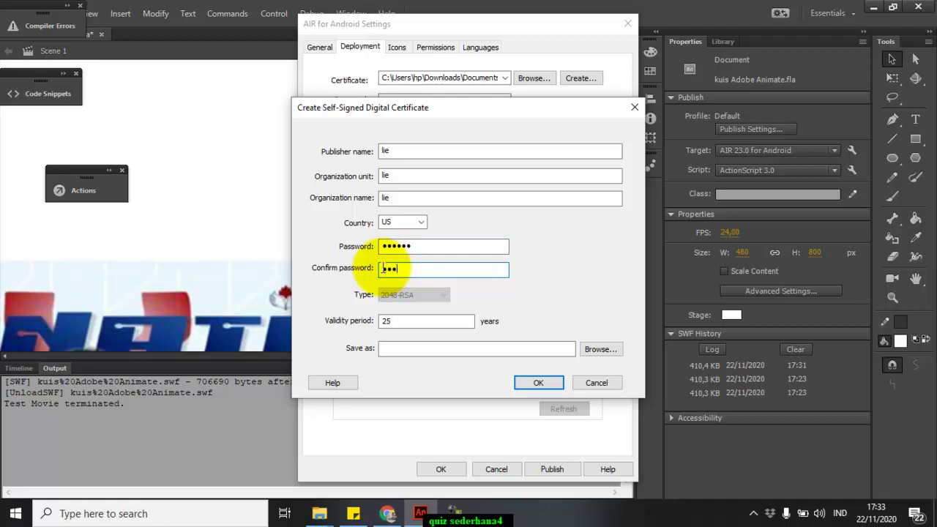
pyautogui.press('BackSpace')
pyautogui.press('BackSpace')
pyautogui.press('BackSpace')
pyautogui.press('BackSpace')
pyautogui.press('BackSpace')
pyautogui.press('BackSpace')
pyautogui.press('BackSpace')
pyautogui.write('******')
# Step: Set the certificate file to coba Adobe Animate in the Documents folder of Downloads and create the self-signed certificate
pyautogui.click(588, 351)
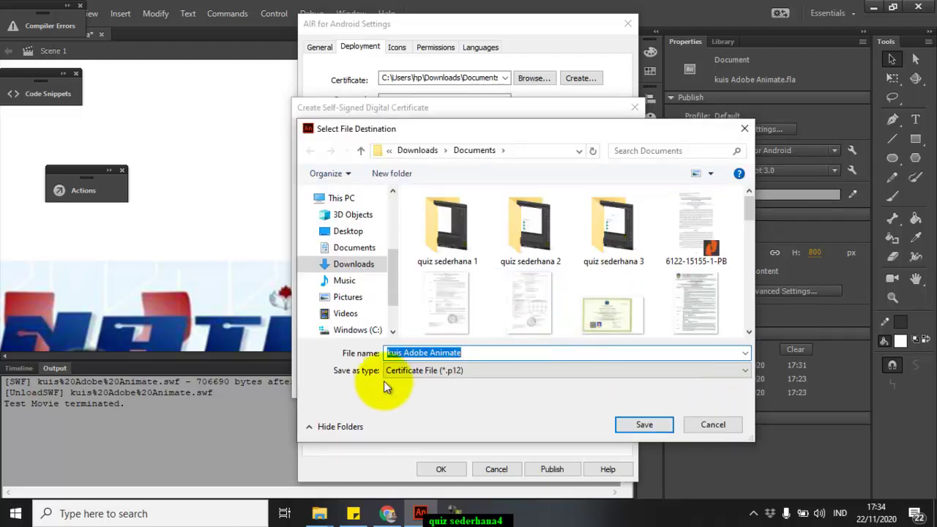
pyautogui.click(404, 353)
pyautogui.press('BackSpace')
pyautogui.press('BackSpace')
pyautogui.press('BackSpace')
pyautogui.press('BackSpace')
pyautogui.write('coba')
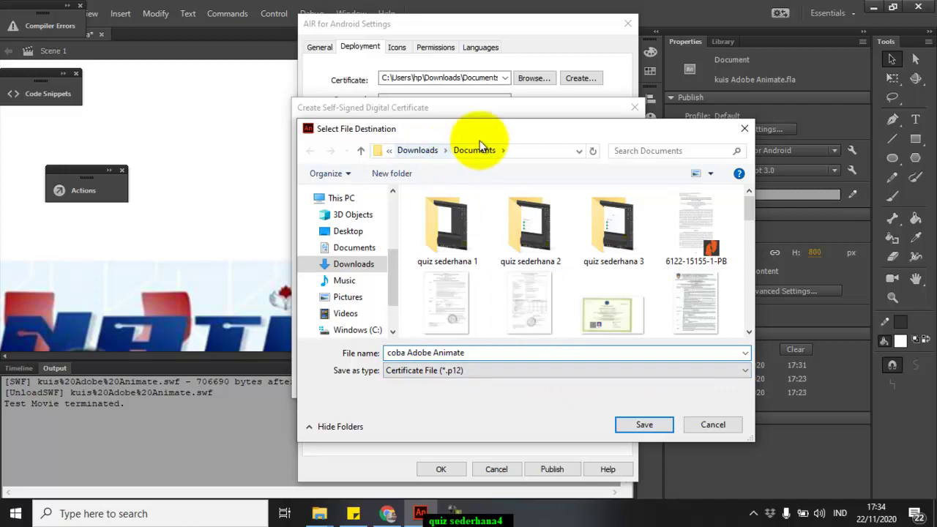
pyautogui.click(643, 422)
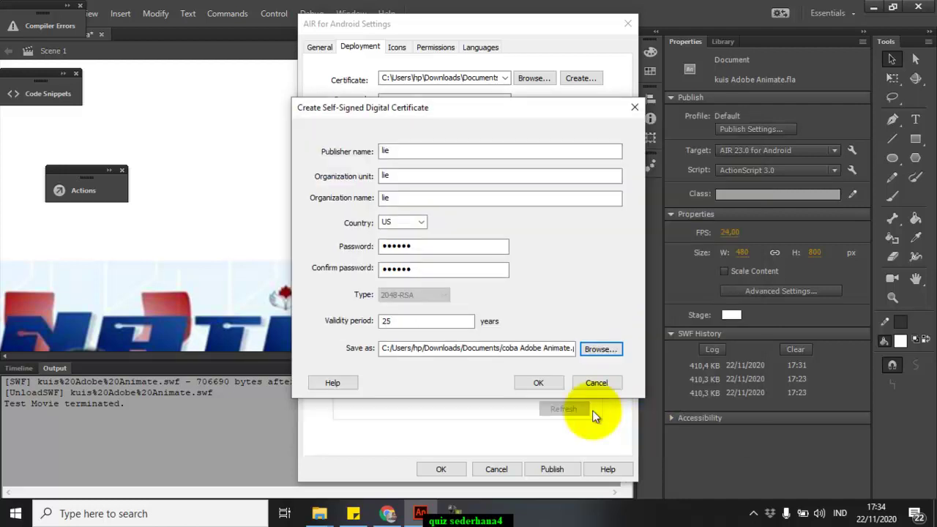
pyautogui.click(542, 384)
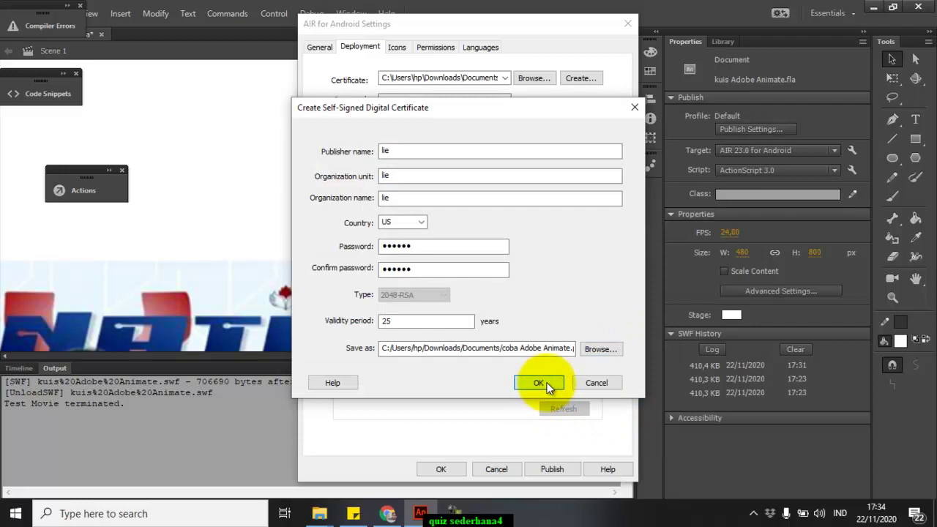
pyautogui.click(539, 384)
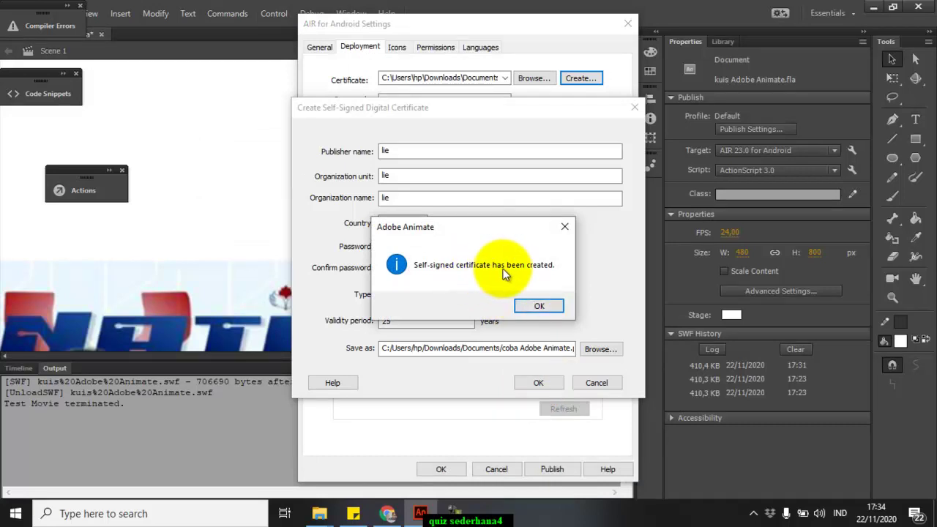
pyautogui.click(534, 312)
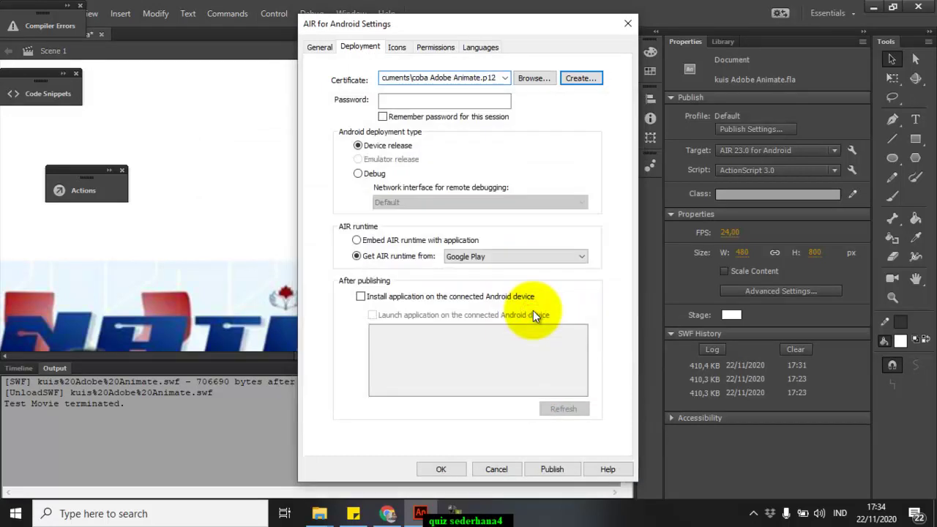
# Step: Look over the permissions and languages settings, and try to assign PELUANG.png as the 36x36 app icon
pyautogui.click(444, 50)
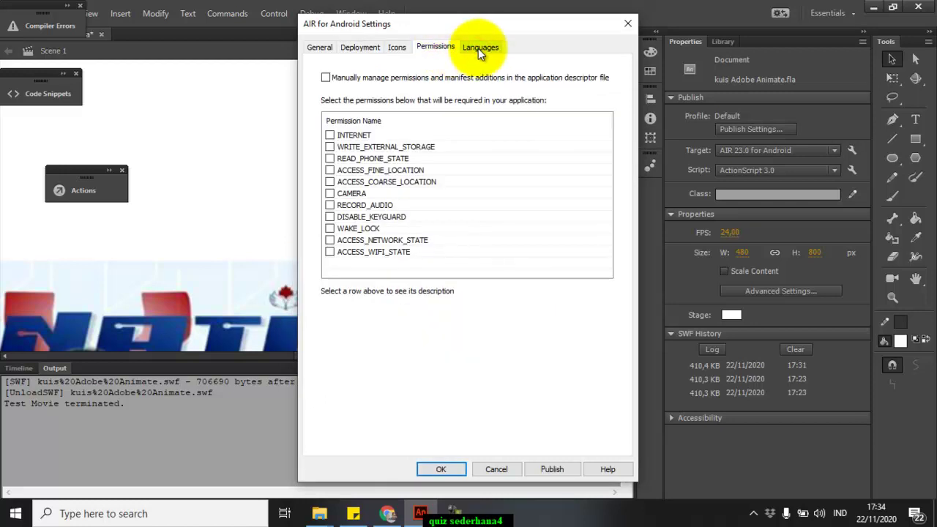
pyautogui.click(481, 51)
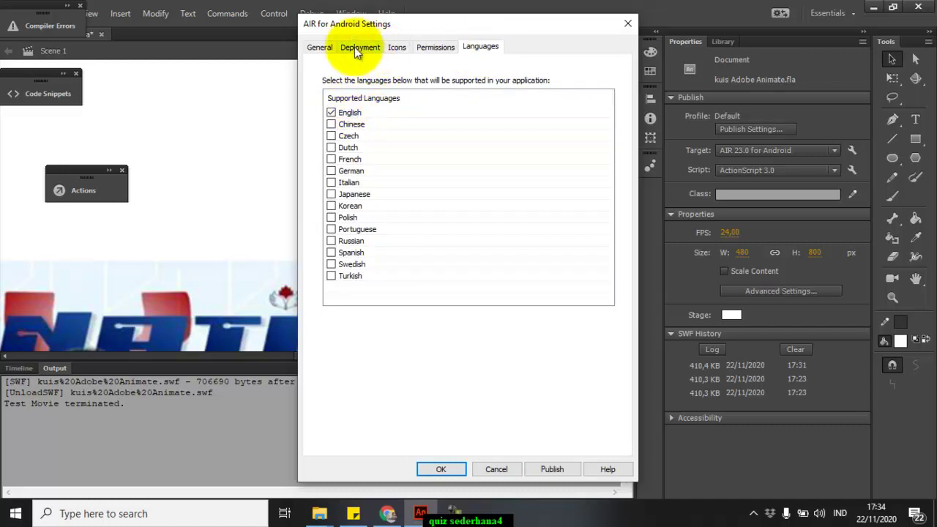
pyautogui.click(395, 48)
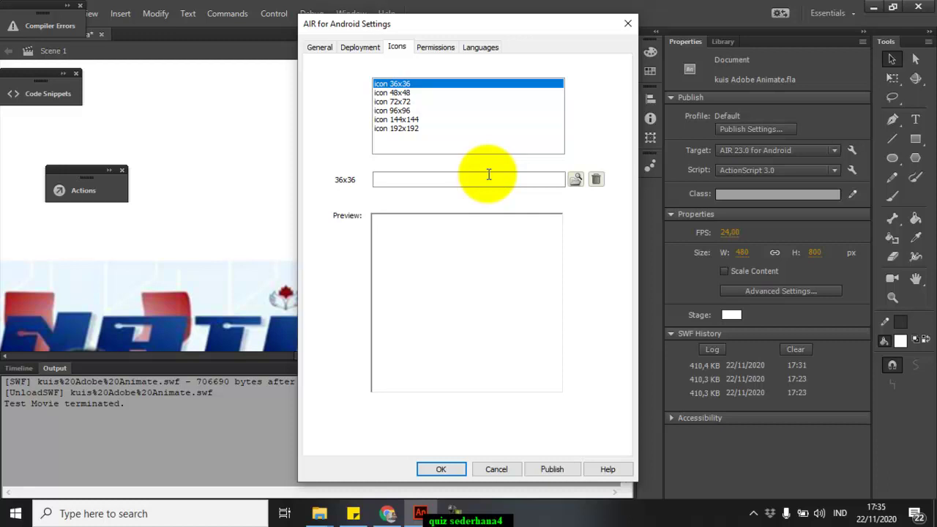
pyautogui.click(577, 180)
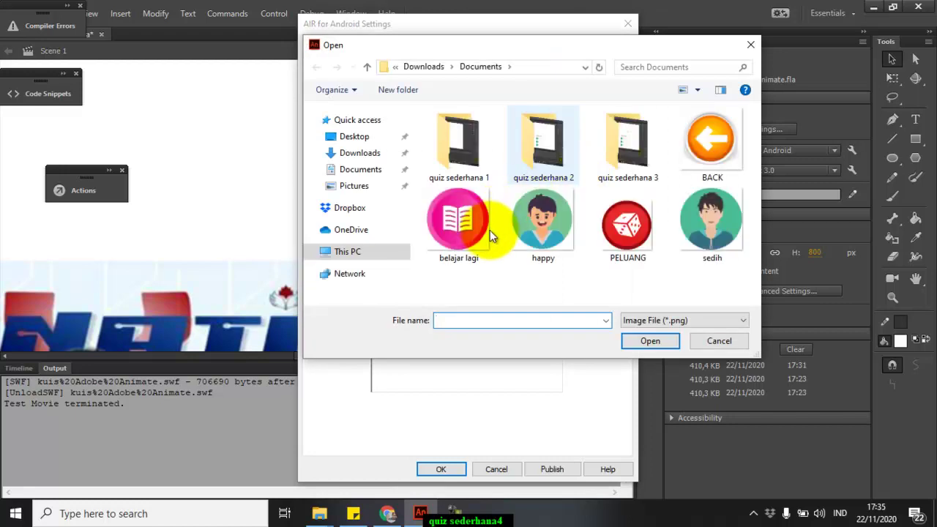
pyautogui.click(615, 233)
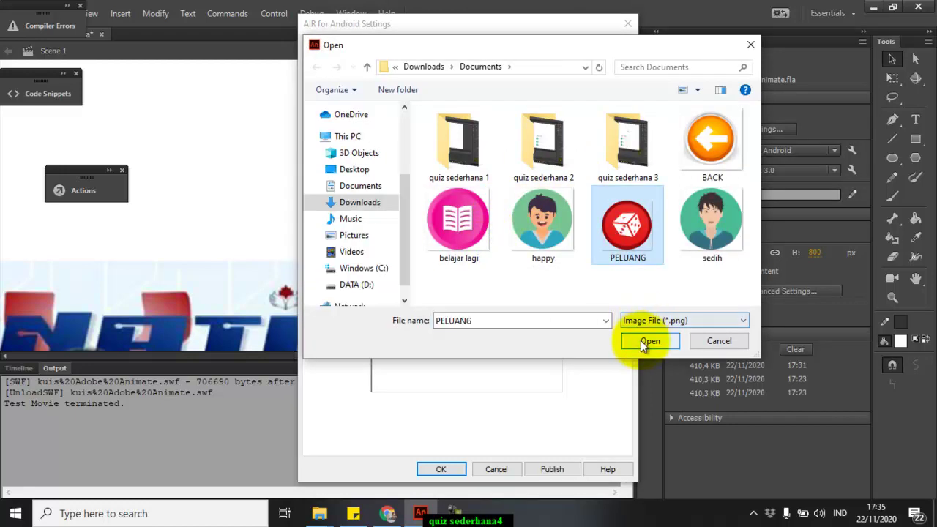
pyautogui.click(641, 341)
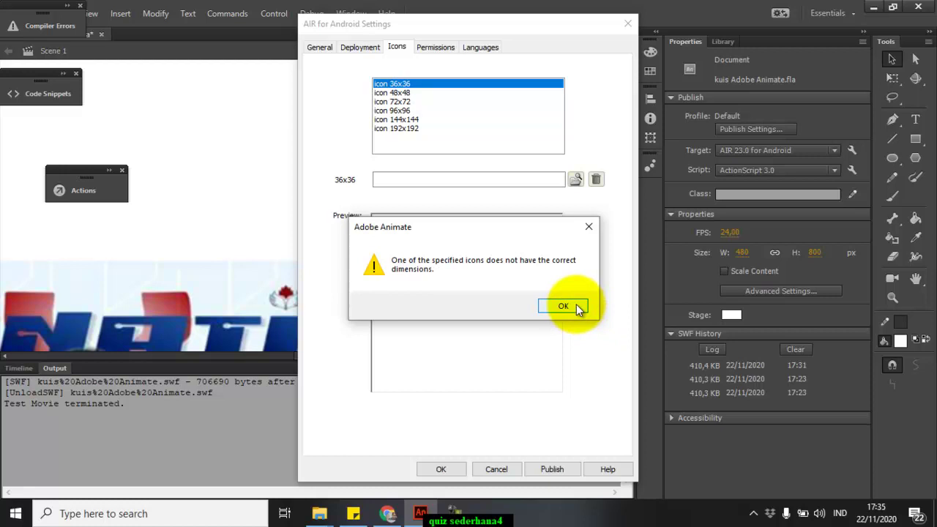
pyautogui.click(563, 306)
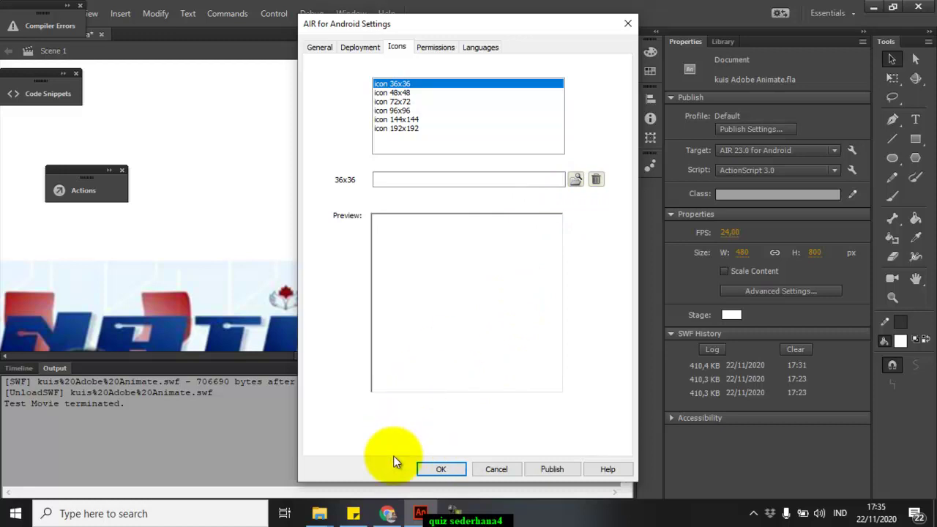
# Step: Switch to File Explorer and look through the Documents folder inside Downloads for files usable as an app icon
pyautogui.moveTo(327, 517)
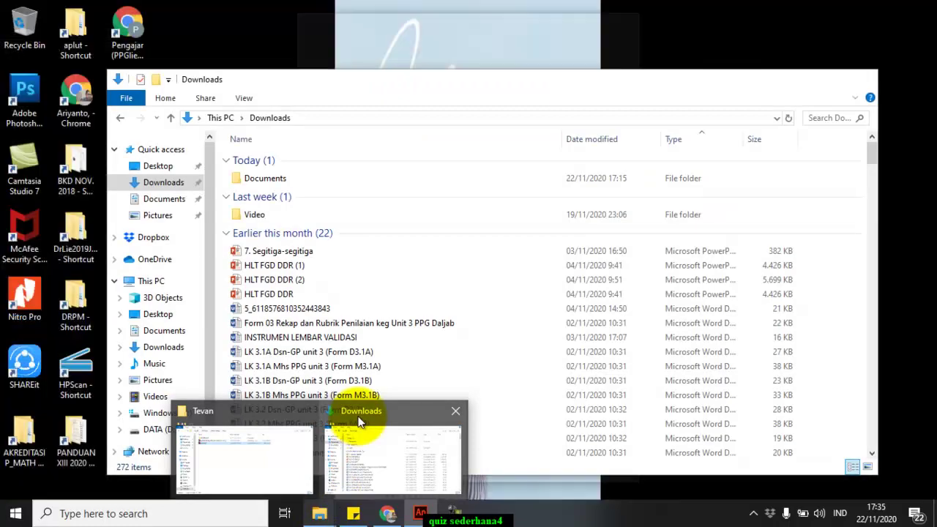
pyautogui.moveTo(309, 476)
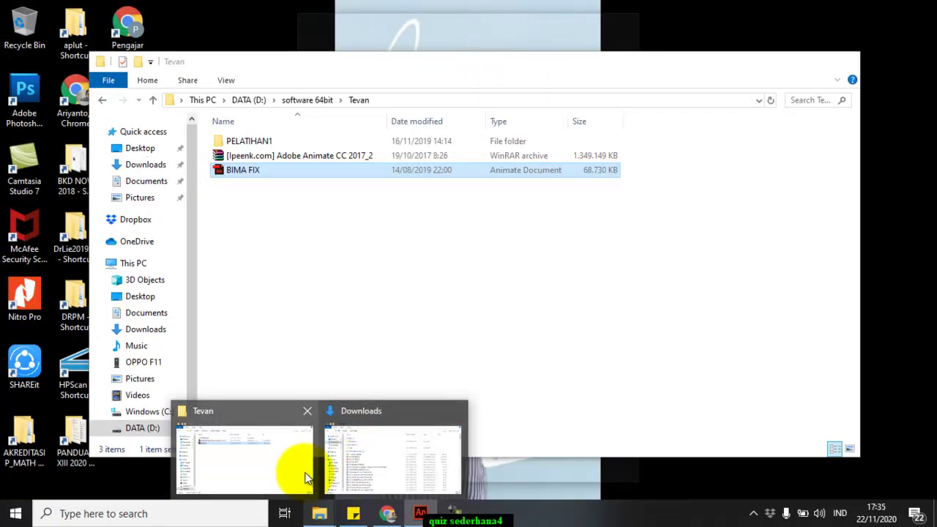
pyautogui.moveTo(389, 445)
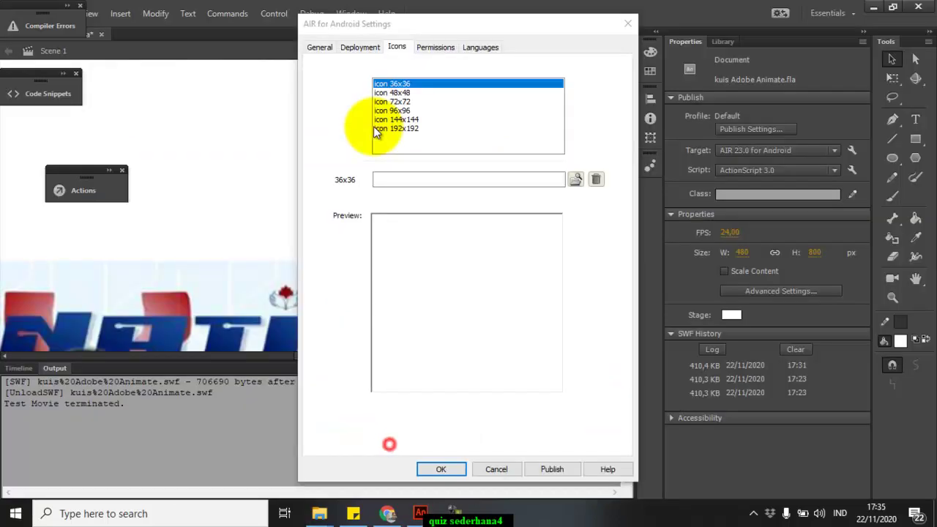
pyautogui.hotkey('alt', 'Tab')
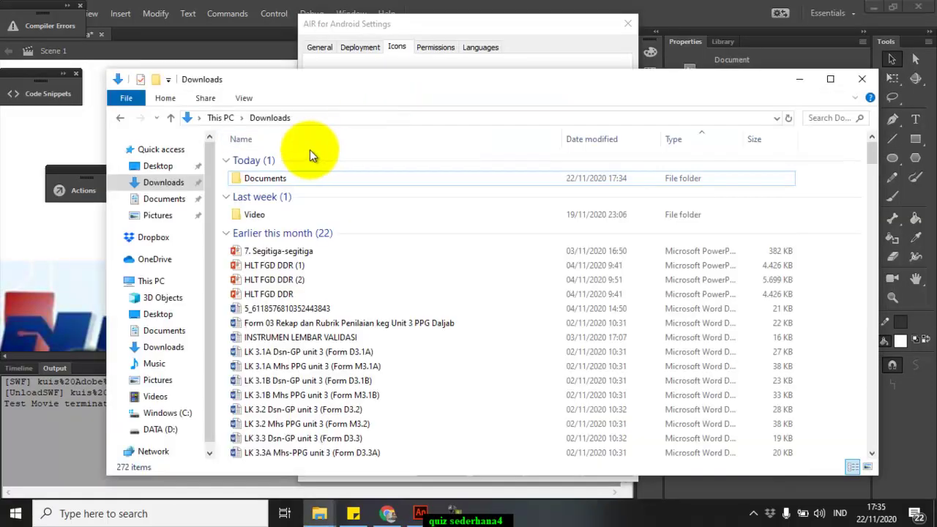
pyautogui.doubleClick(253, 181)
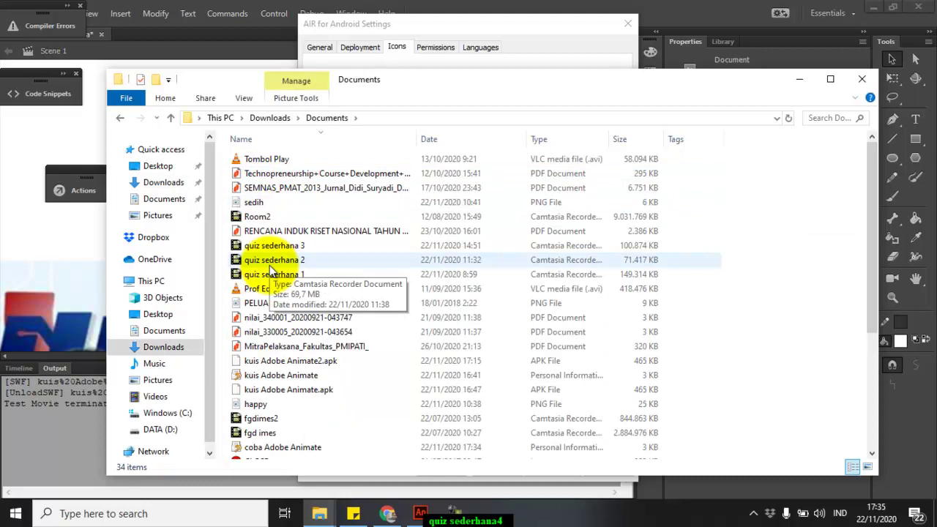
pyautogui.scroll(-3, 269, 265)
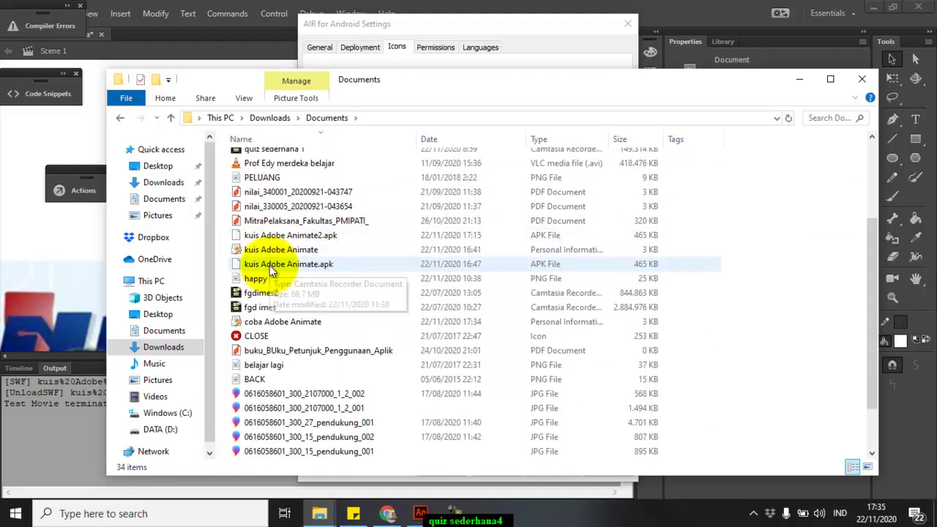
pyautogui.scroll(-1, 269, 266)
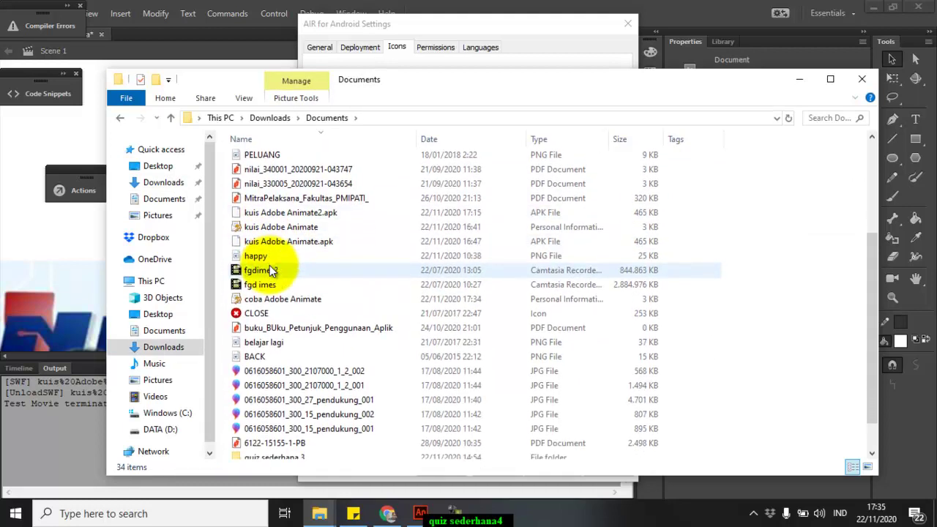
pyautogui.scroll(-1, 269, 265)
pyautogui.scroll(-1, 270, 265)
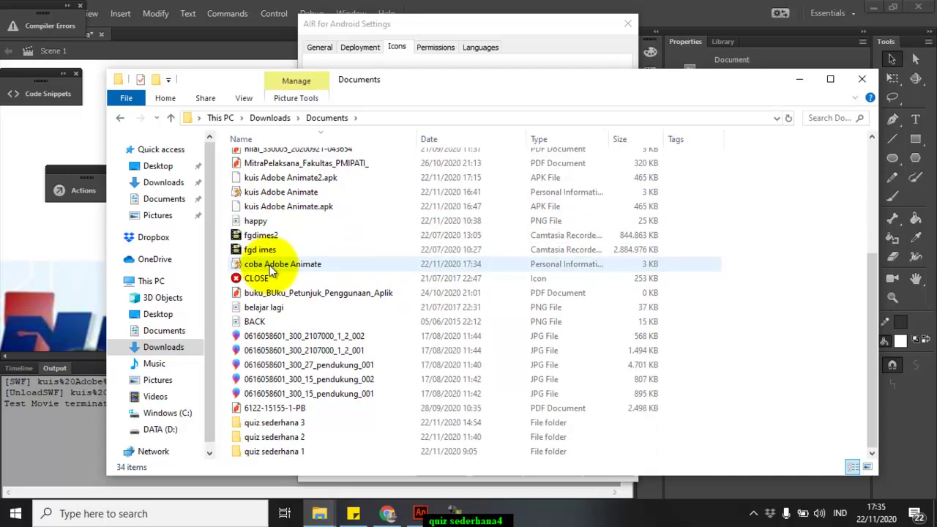
pyautogui.scroll(4, 269, 265)
pyautogui.scroll(-2, 270, 266)
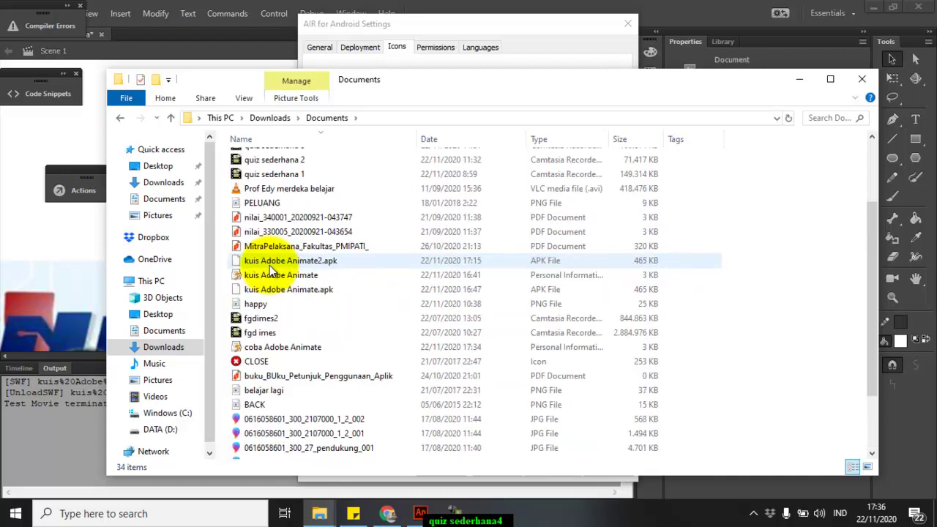
# Step: Inspect the file properties of the CLOSE icon file and dismiss them without changes
pyautogui.click(249, 366)
pyautogui.rightClick(249, 364)
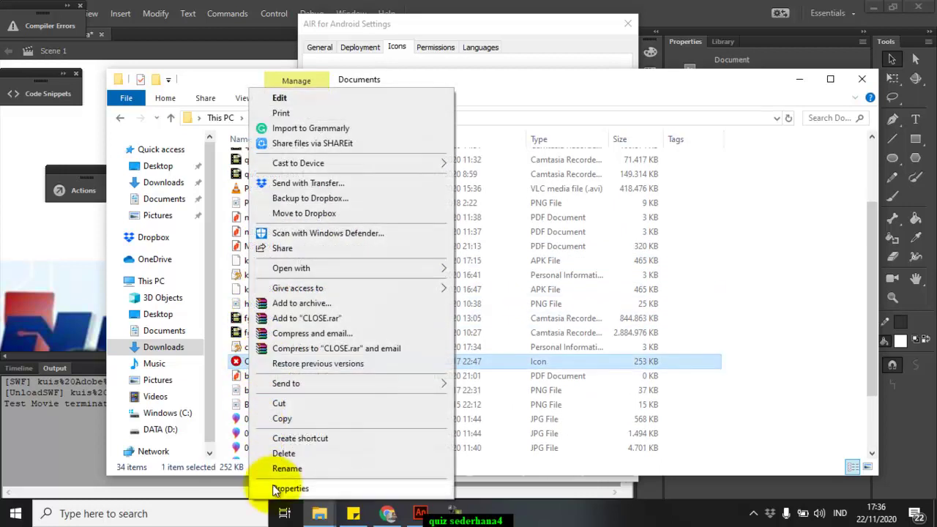
pyautogui.click(278, 488)
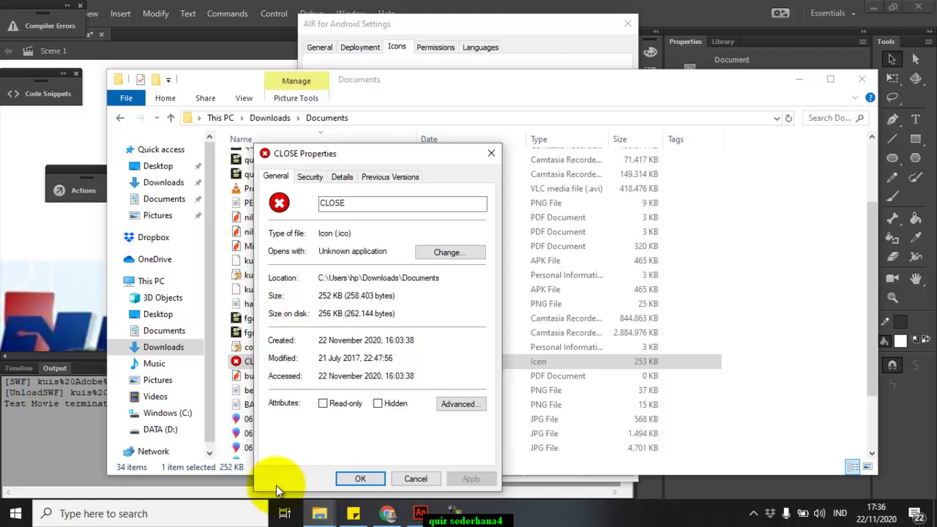
pyautogui.click(311, 175)
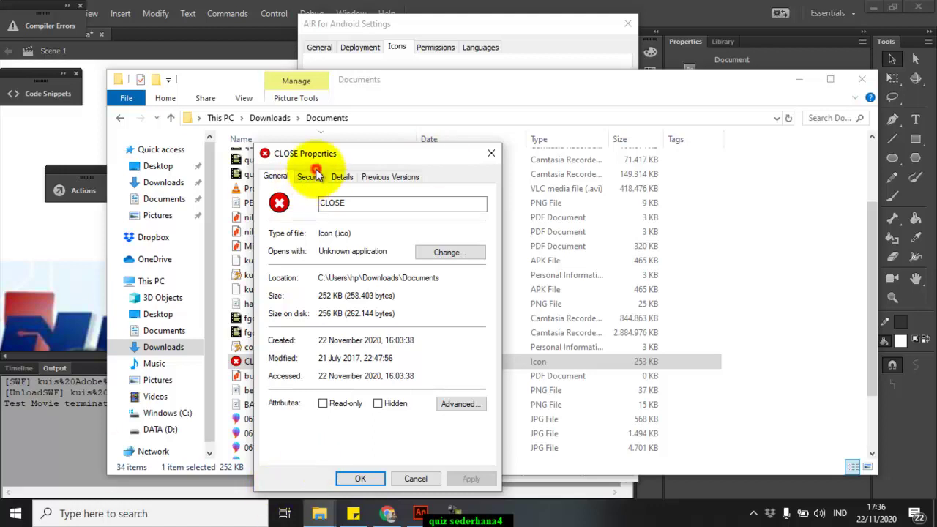
pyautogui.click(410, 479)
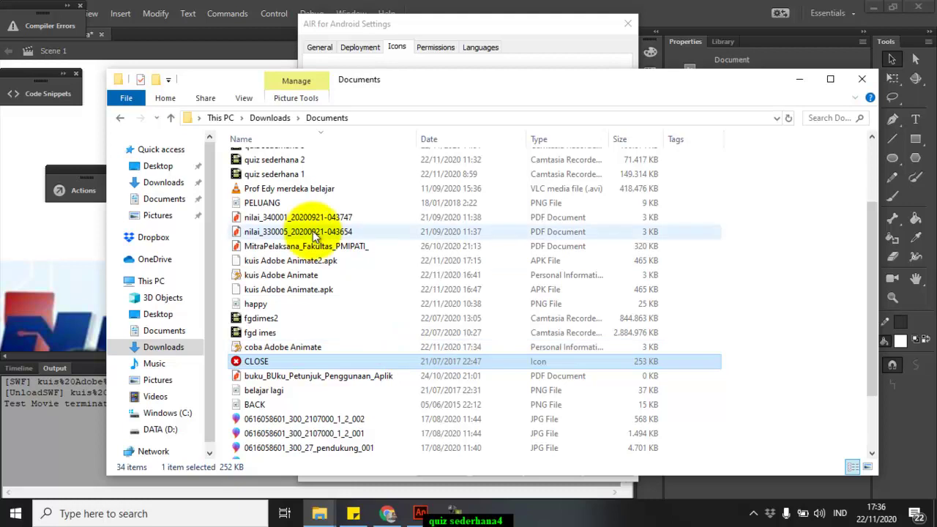
# Step: Inspect the PELUANG image's pixel dimensions in its file properties and dismiss them without changes
pyautogui.click(269, 203)
pyautogui.rightClick(269, 202)
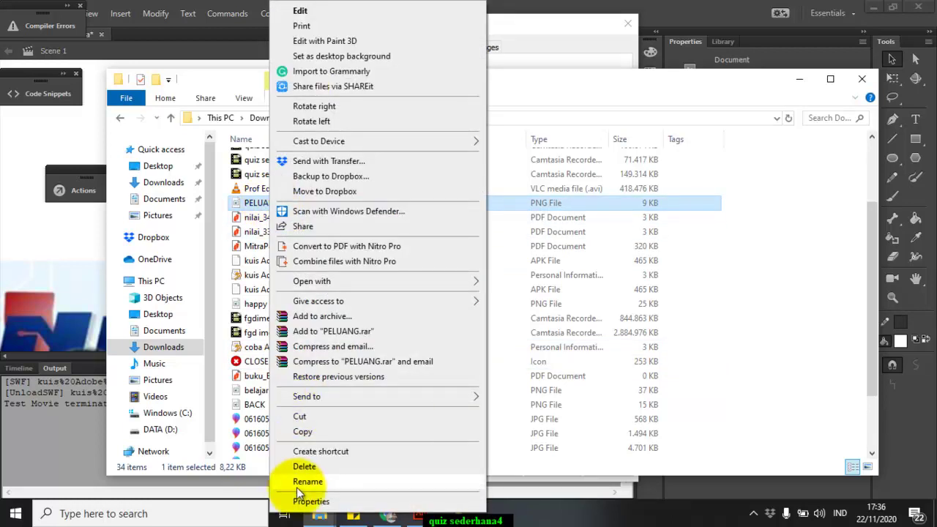
pyautogui.click(302, 502)
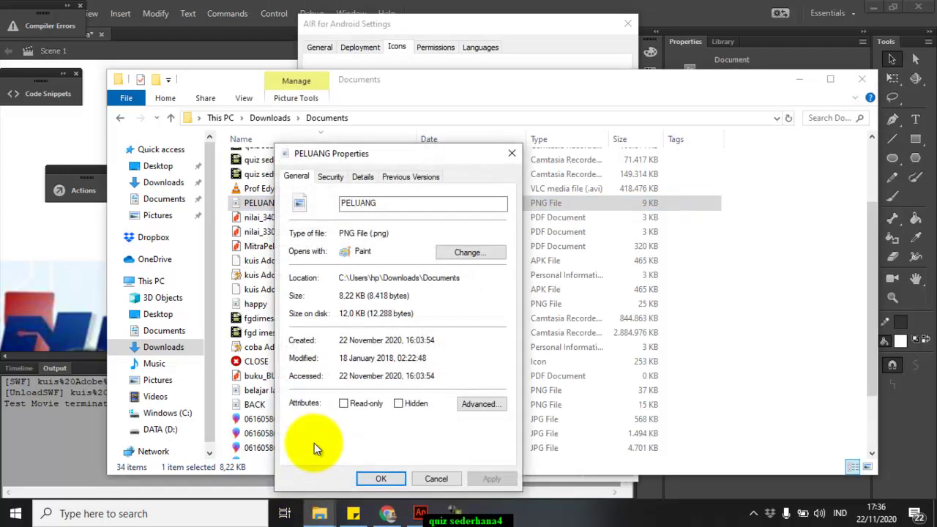
pyautogui.click(328, 178)
pyautogui.click(374, 176)
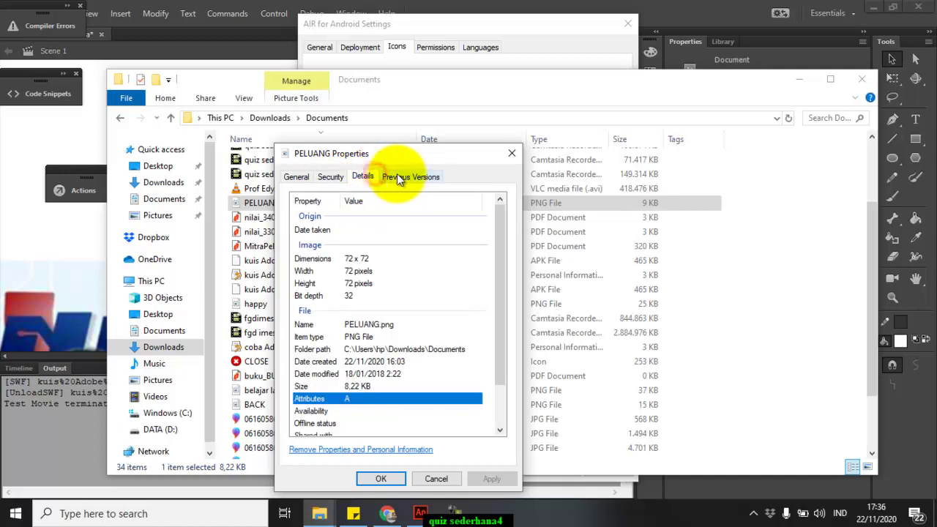
pyautogui.click(419, 178)
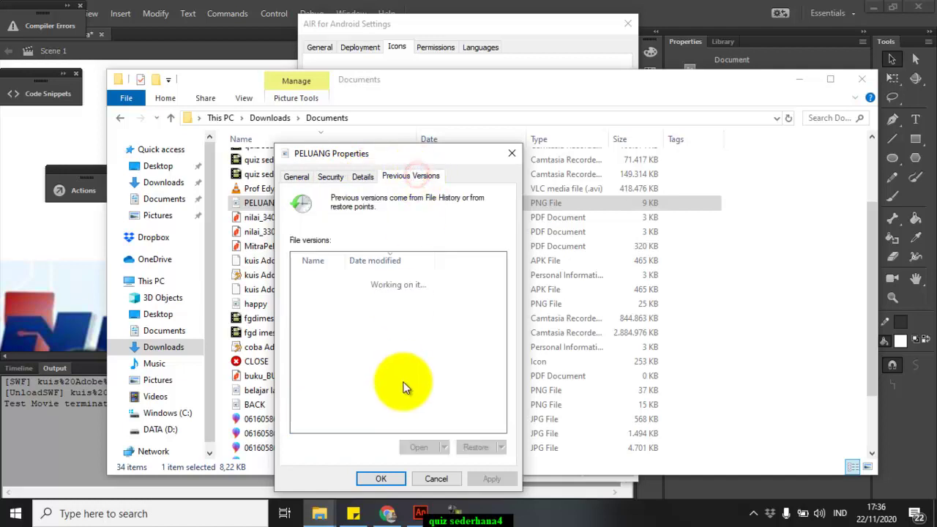
pyautogui.click(437, 484)
# Step: Switch back to Adobe Animate and assign PELUANG.png as the 72x72 app icon, accepting its copy into the content folder
pyautogui.click(441, 56)
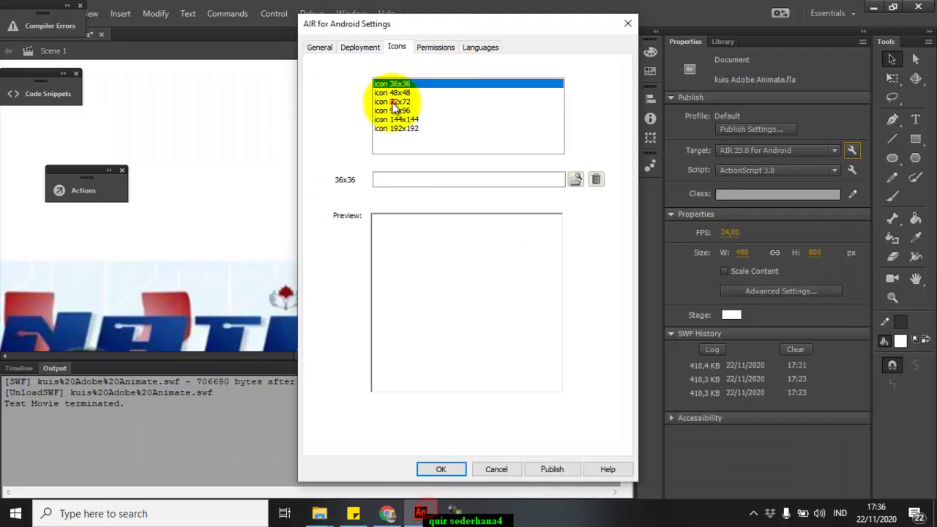
pyautogui.click(578, 180)
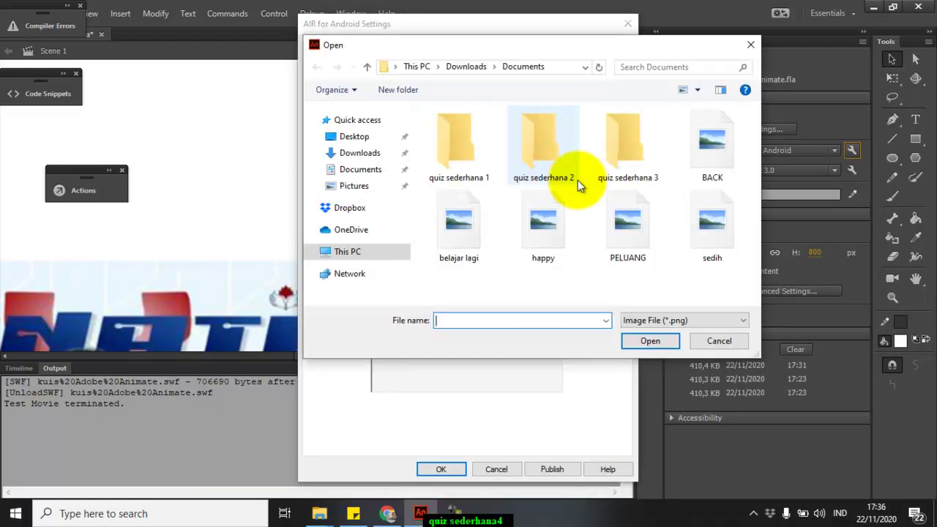
pyautogui.click(604, 210)
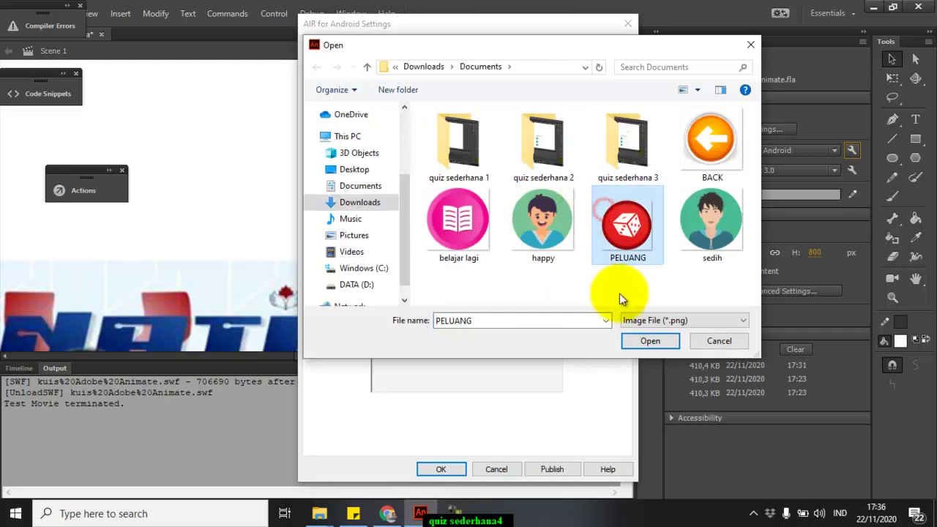
pyautogui.click(647, 343)
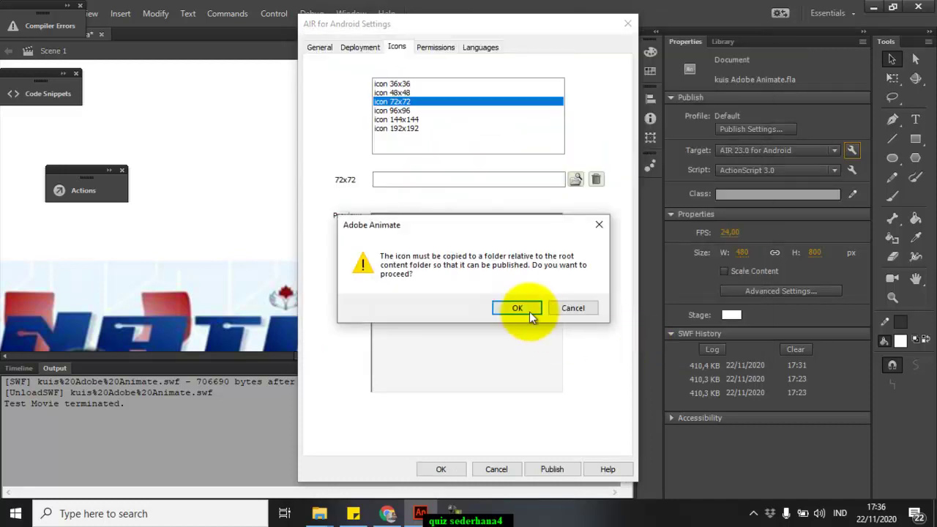
pyautogui.click(521, 305)
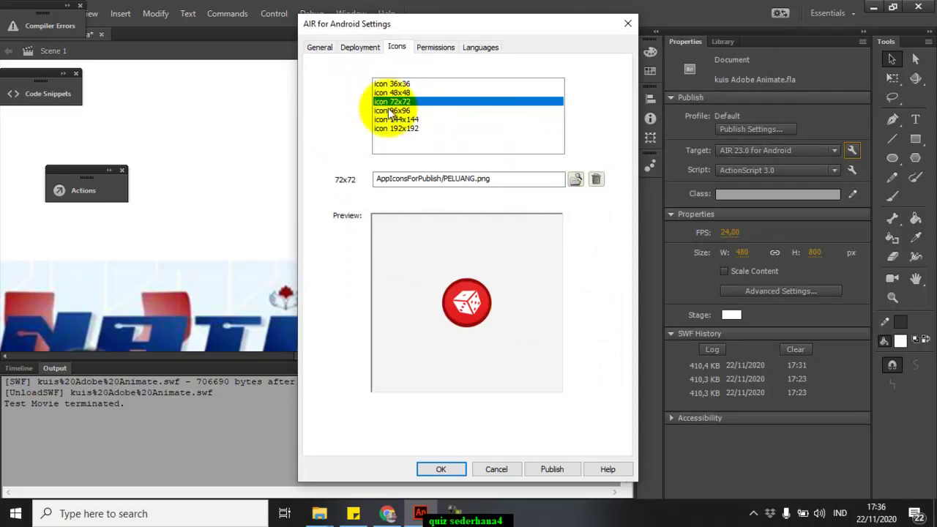
# Step: Review the general and deployment settings and try to publish the app without a certificate password
pyautogui.click(349, 49)
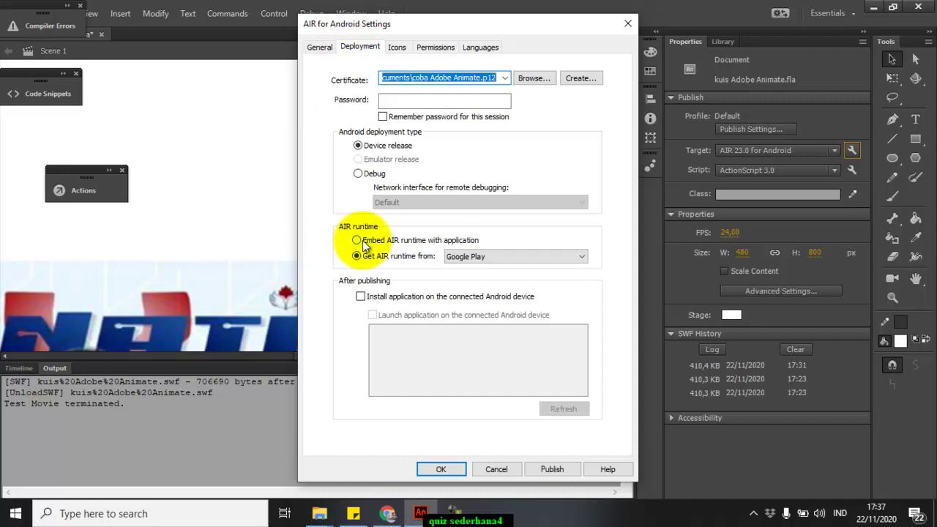
pyautogui.click(319, 48)
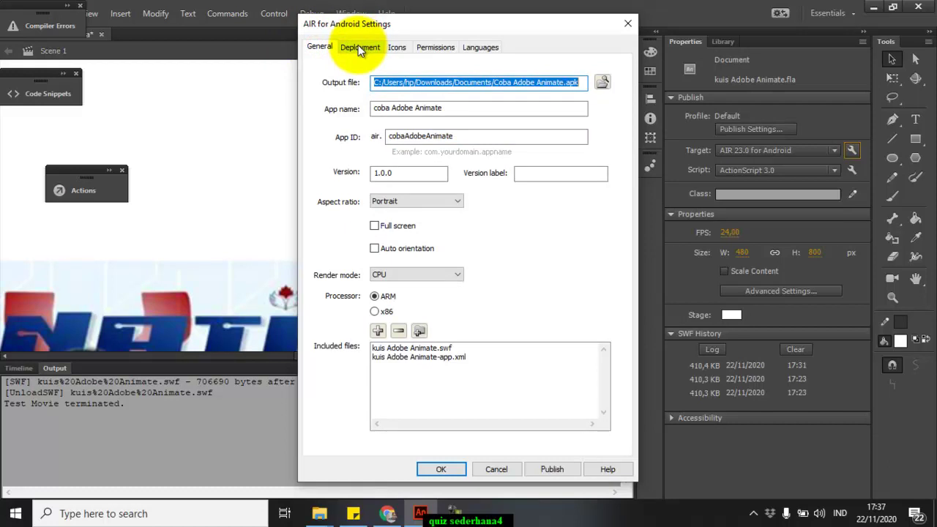
pyautogui.click(359, 48)
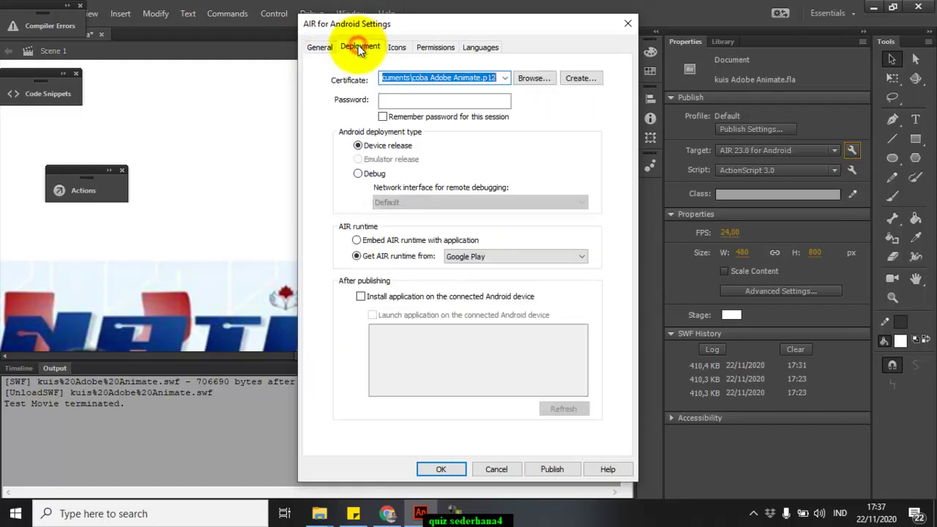
pyautogui.click(553, 469)
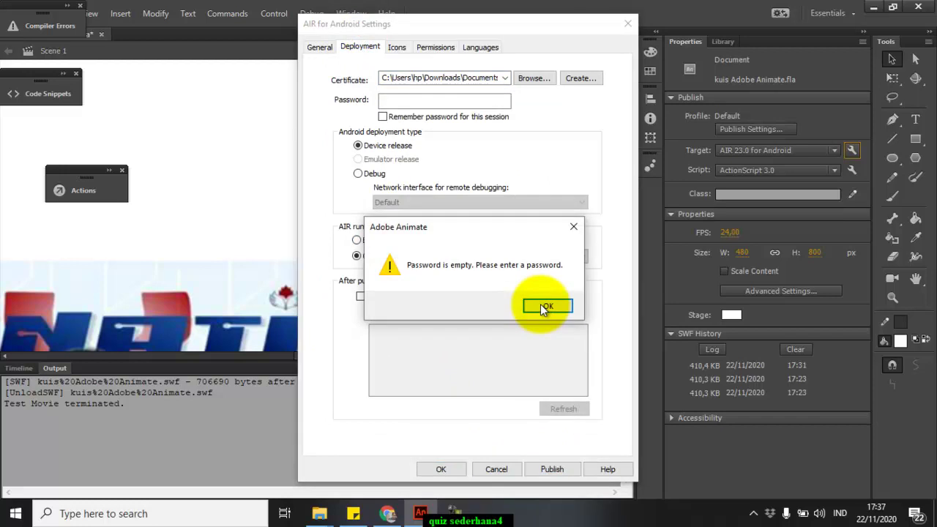
pyautogui.click(544, 306)
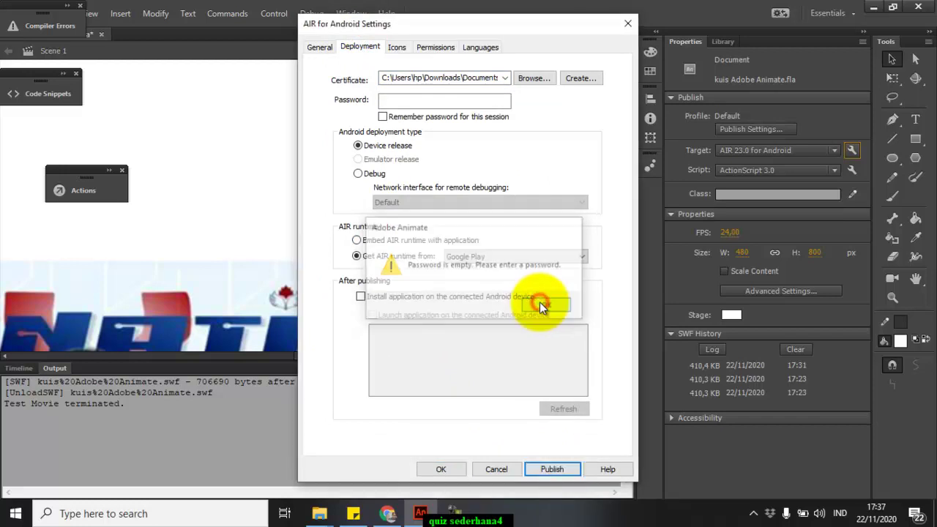
# Step: Enter the certificate password in the Android deployment settings
pyautogui.click(388, 99)
pyautogui.click(390, 101)
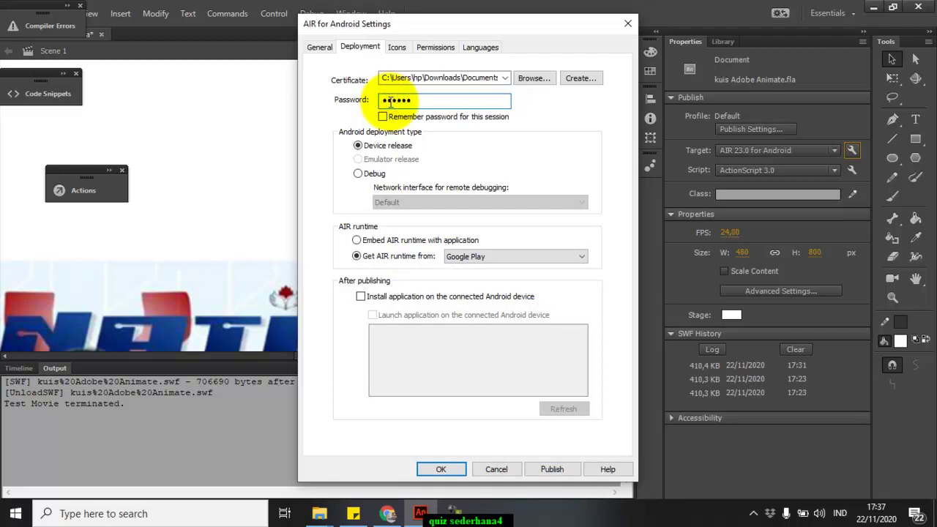
# Step: Publish the Android app as a device release APK and dismiss the packaging message
pyautogui.click(545, 468)
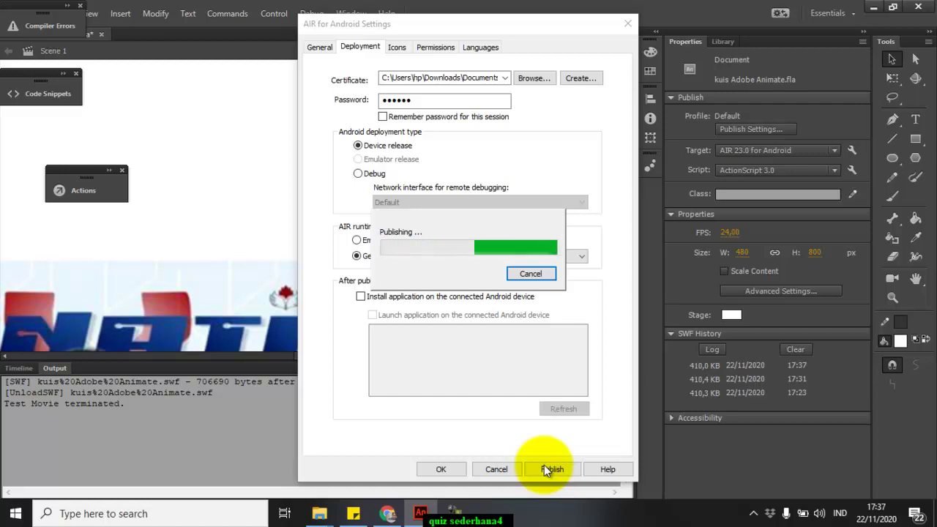
pyautogui.click(454, 514)
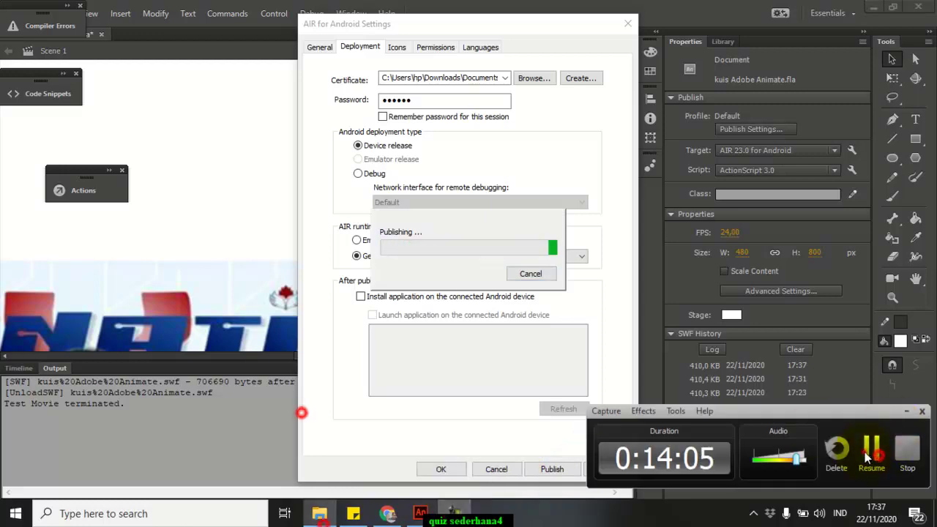
pyautogui.click(867, 452)
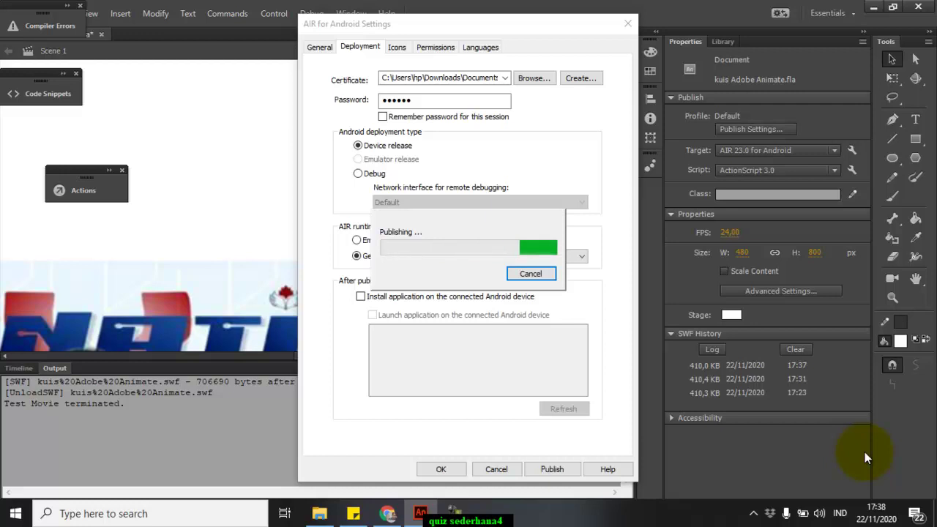
pyautogui.click(865, 451)
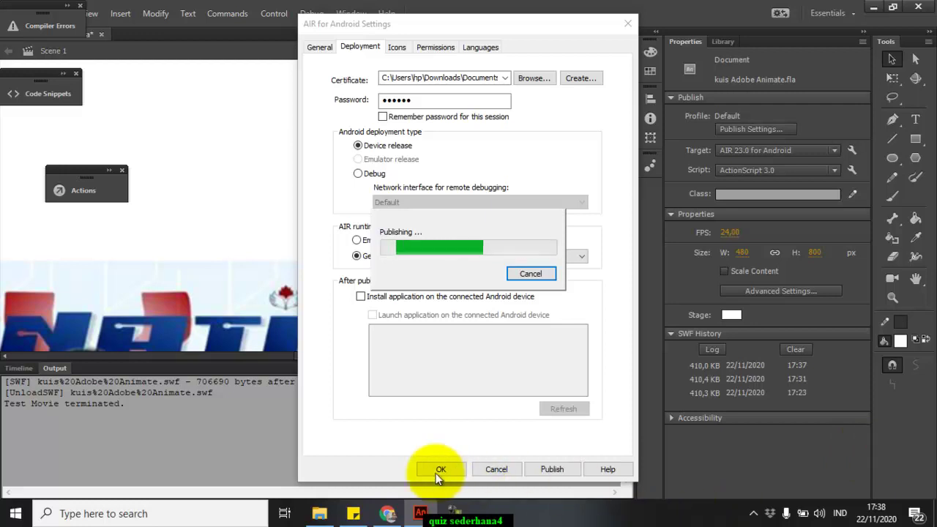
pyautogui.moveTo(319, 512)
pyautogui.click(377, 470)
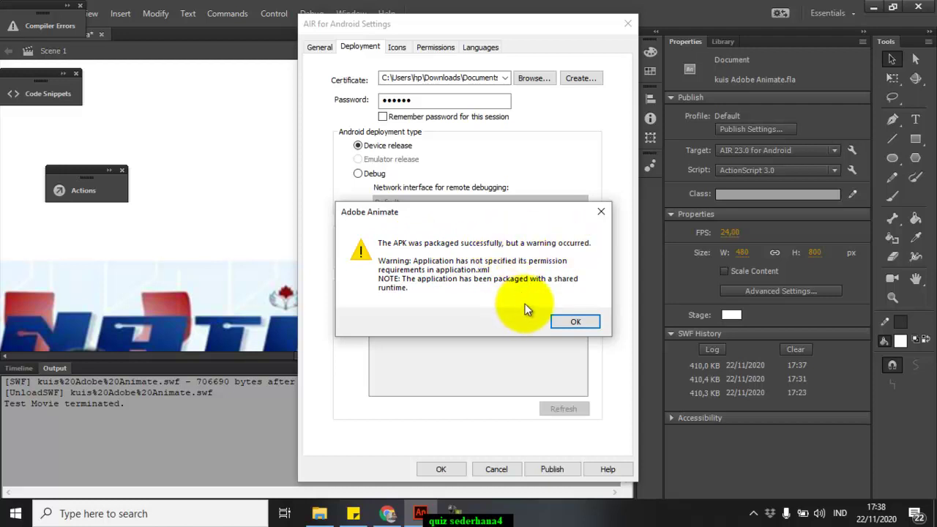
pyautogui.click(563, 322)
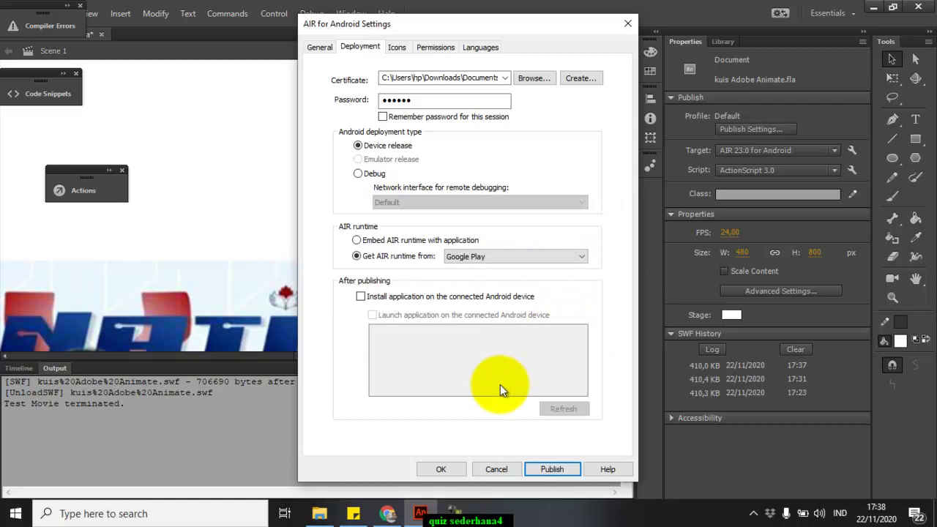
# Step: Switch to File Explorer and sort the Documents folder by name in ascending order to locate the published APK
pyautogui.click(319, 513)
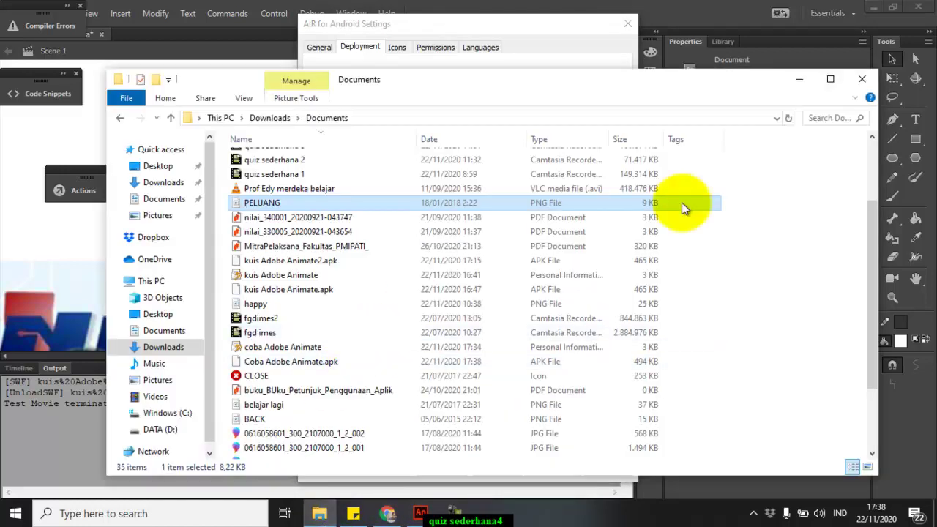
pyautogui.click(780, 216)
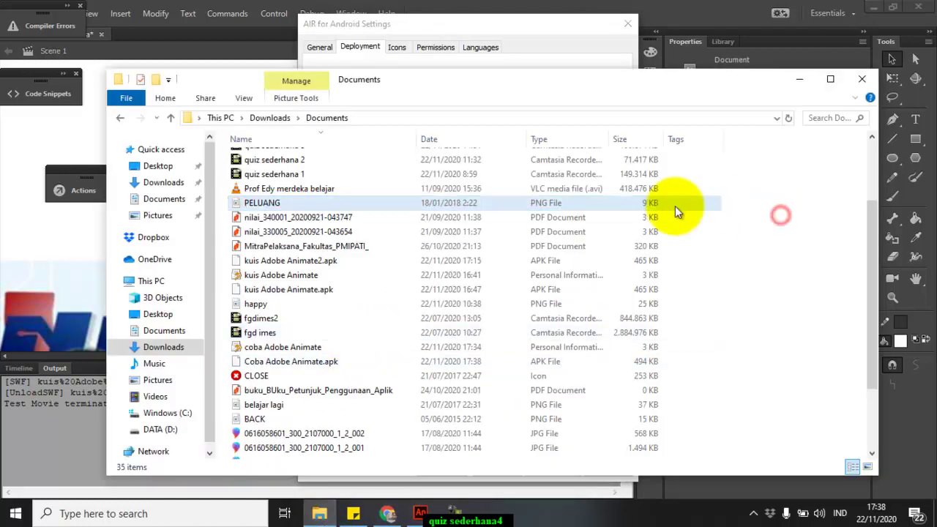
pyautogui.click(288, 138)
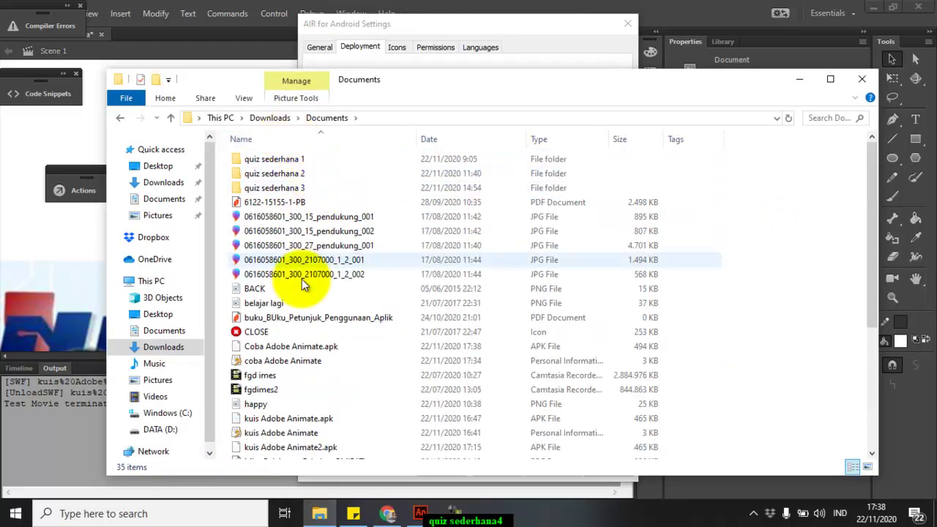